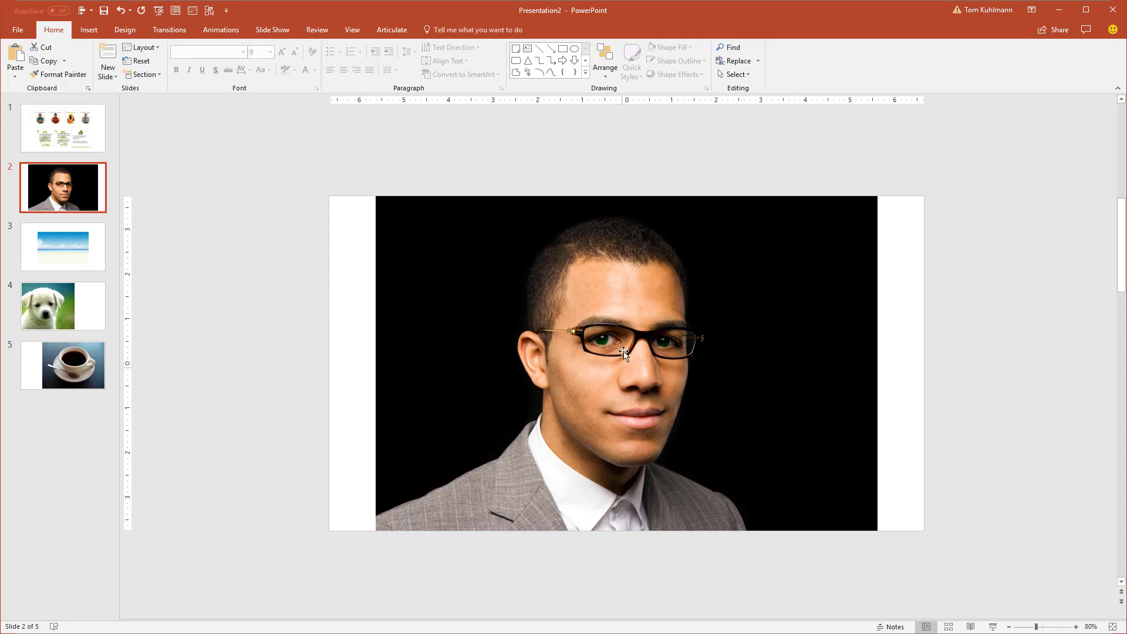
- Drag slide 2's portrait photo left until it snaps to the slide's left edge
{"action": "left_click_drag", "start_coordinate": [643, 333], "coordinate": [597, 333]}
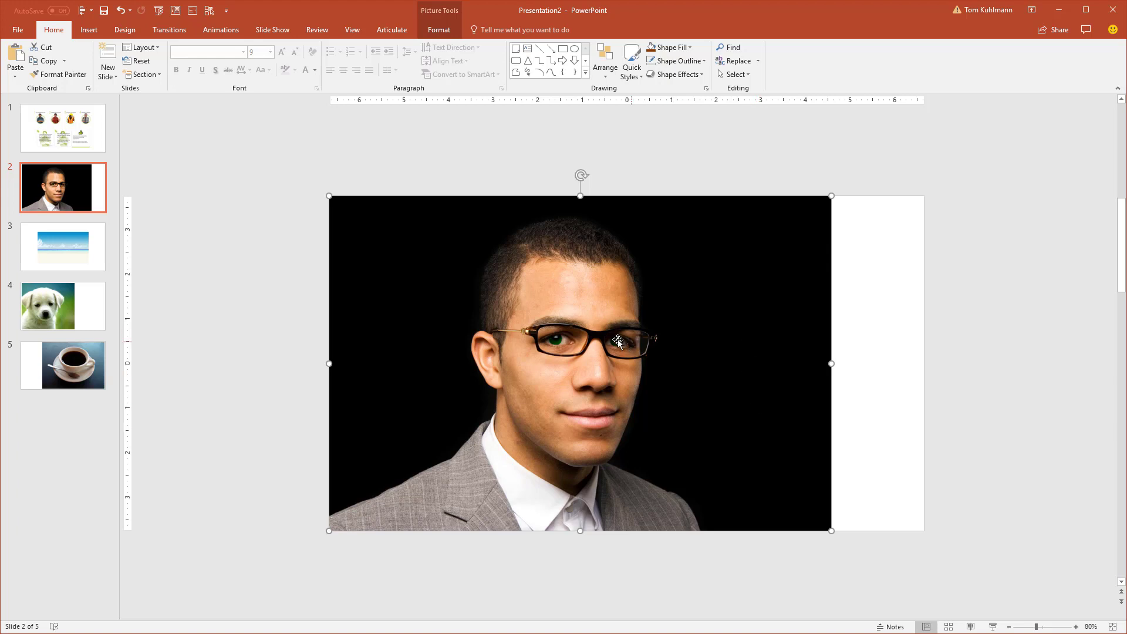
- Duplicate the portrait to the right and crop the copy down to its black right strip
{"action": "left_click_drag", "start_coordinate": [598, 340], "coordinate": [704, 340]}
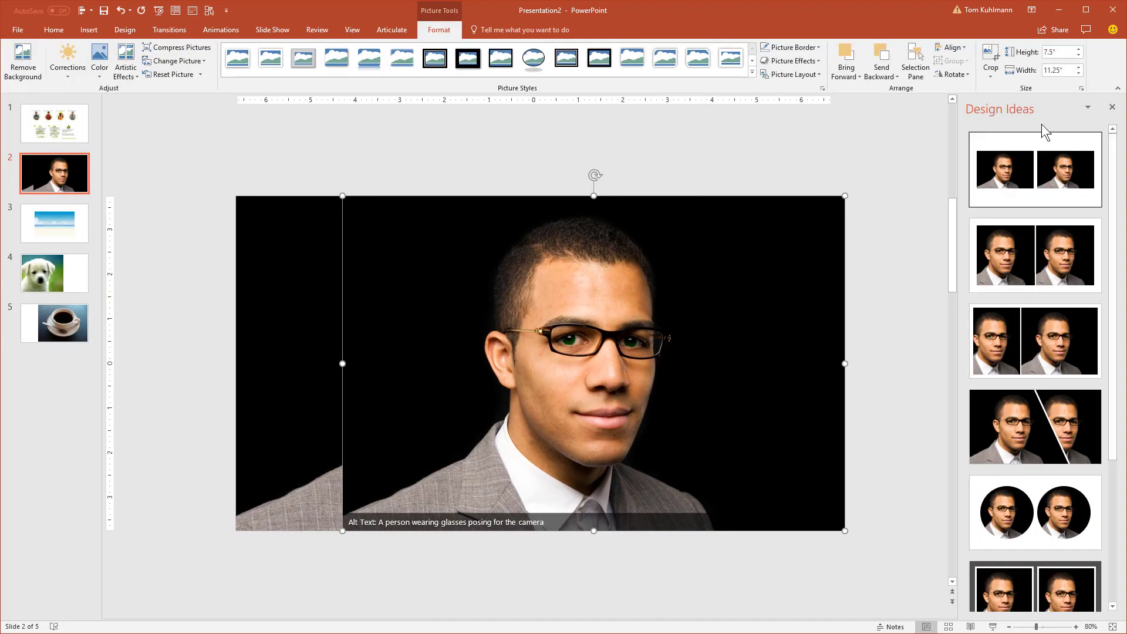
{"action": "left_click", "coordinate": [1093, 109]}
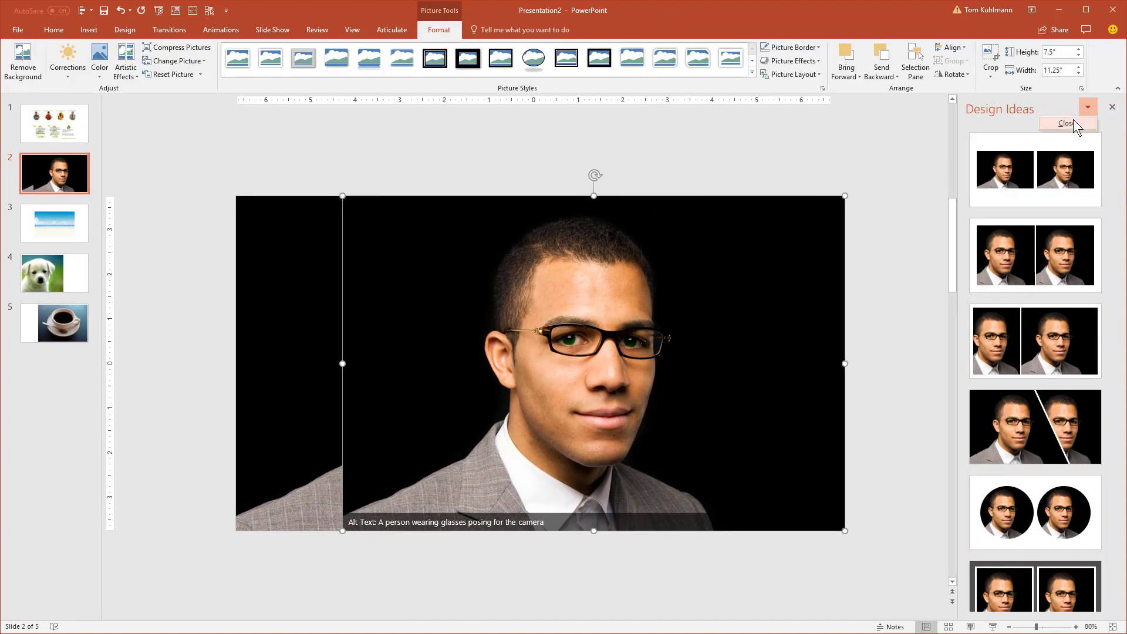
{"action": "left_click", "coordinate": [1067, 123]}
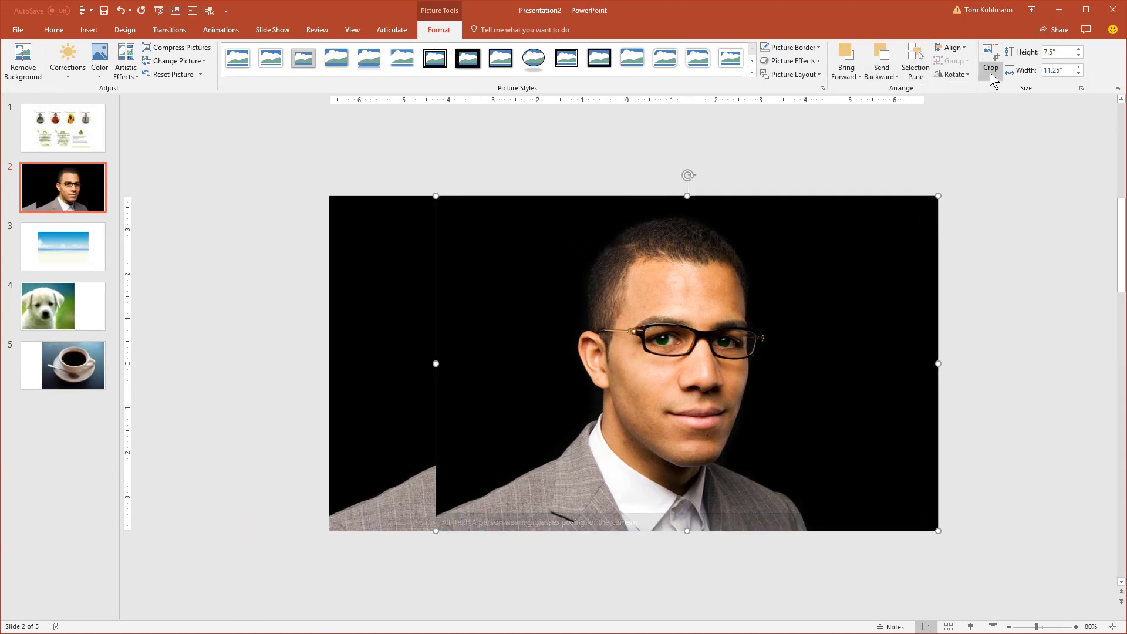
{"action": "left_click", "coordinate": [990, 65]}
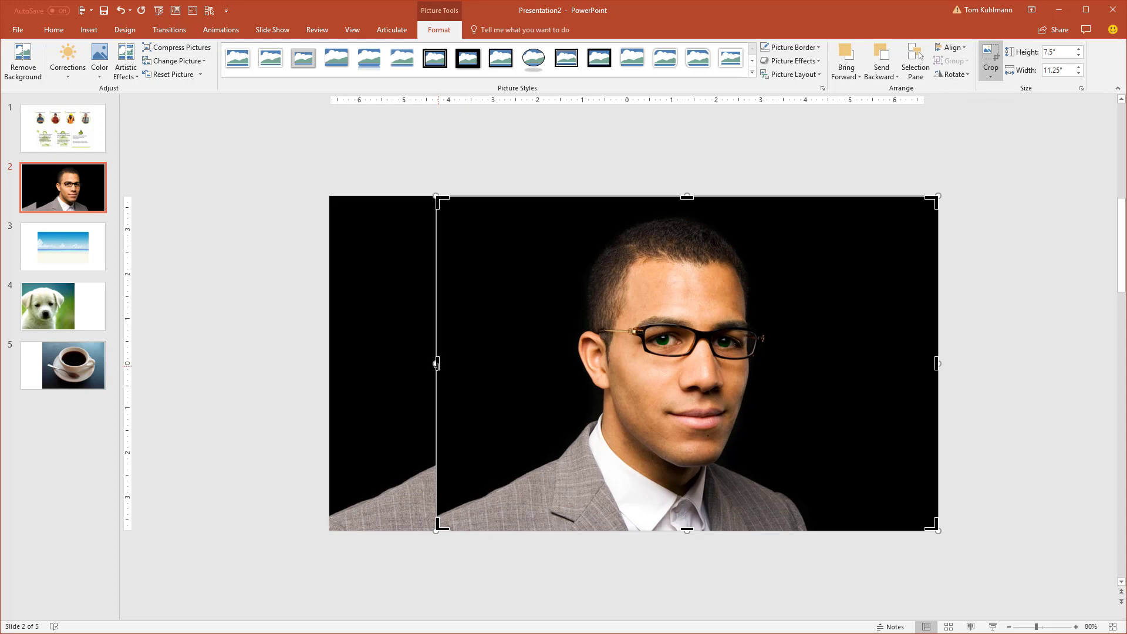
{"action": "left_click_drag", "start_coordinate": [438, 364], "coordinate": [820, 397]}
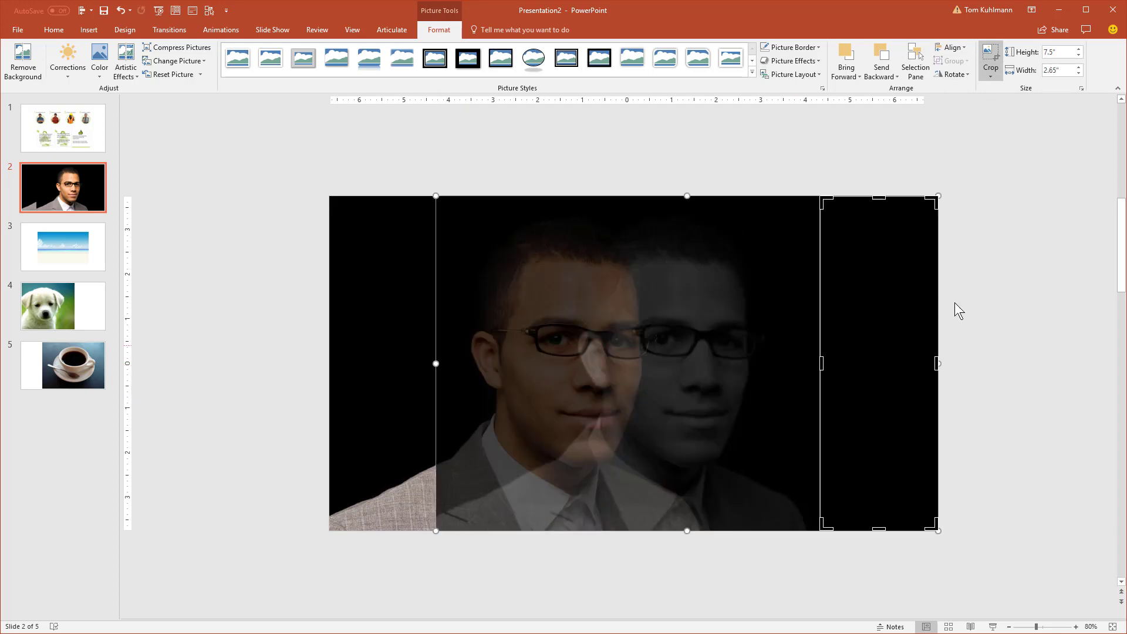
{"action": "left_click", "coordinate": [994, 417]}
{"action": "left_click", "coordinate": [867, 373]}
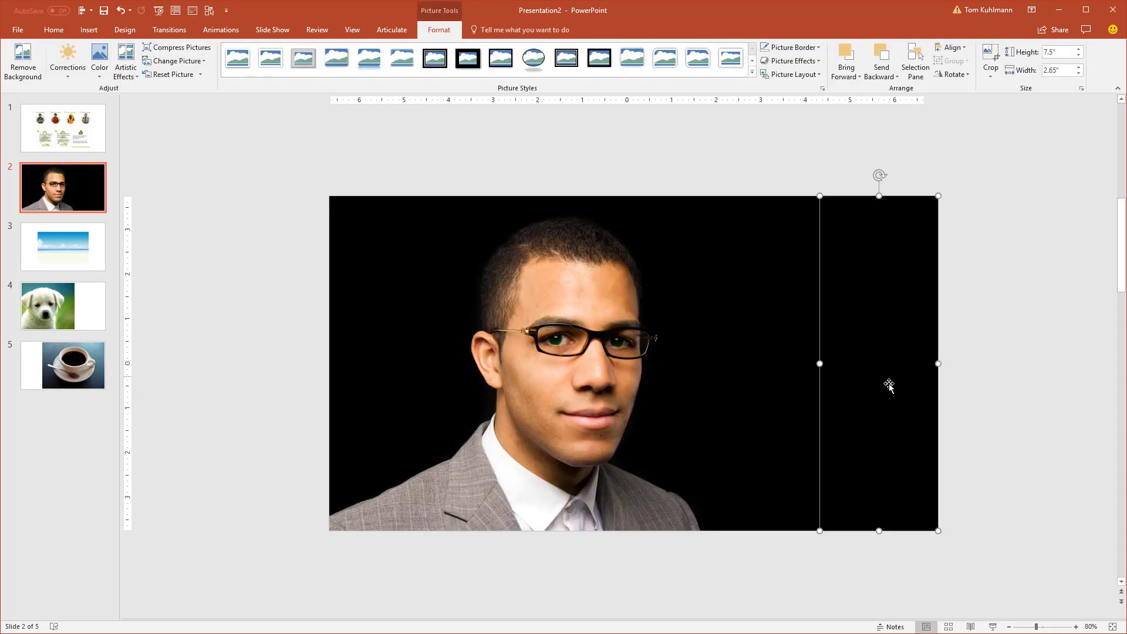
- Trim the empty left side off the original portrait and move it to the slide's left edge
{"action": "left_click", "coordinate": [580, 351]}
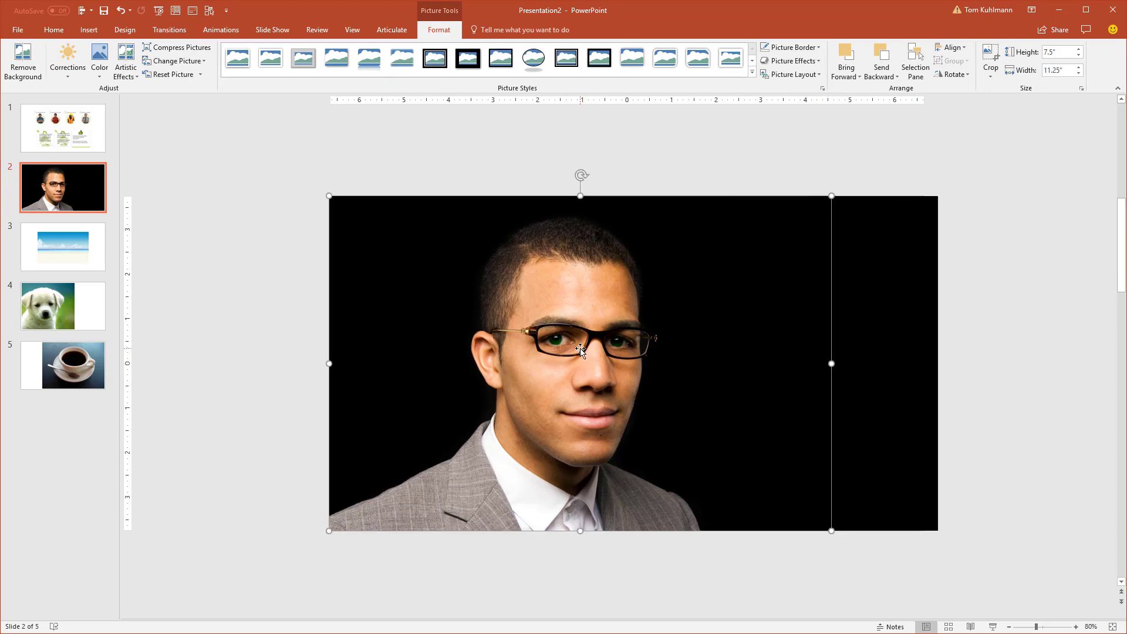
{"action": "left_click", "coordinate": [993, 54]}
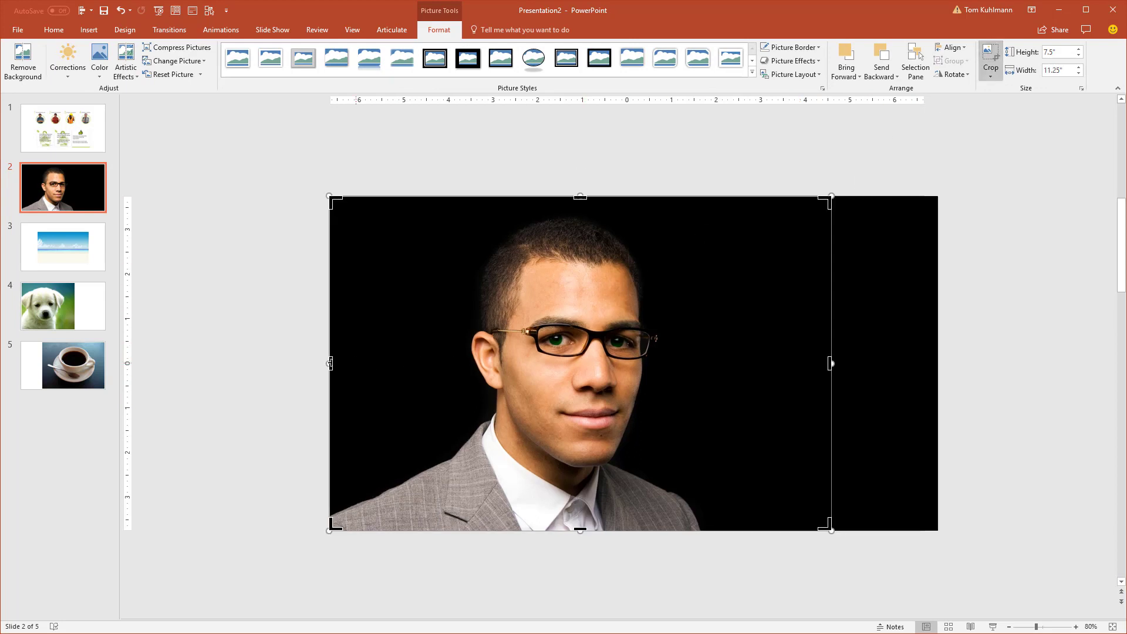
{"action": "left_click_drag", "start_coordinate": [329, 363], "coordinate": [439, 363]}
{"action": "left_click", "coordinate": [288, 390]}
{"action": "left_click_drag", "start_coordinate": [594, 363], "coordinate": [485, 363]}
- Widen the black strip leftward to close the gap beside the portrait
{"action": "left_click", "coordinate": [832, 368]}
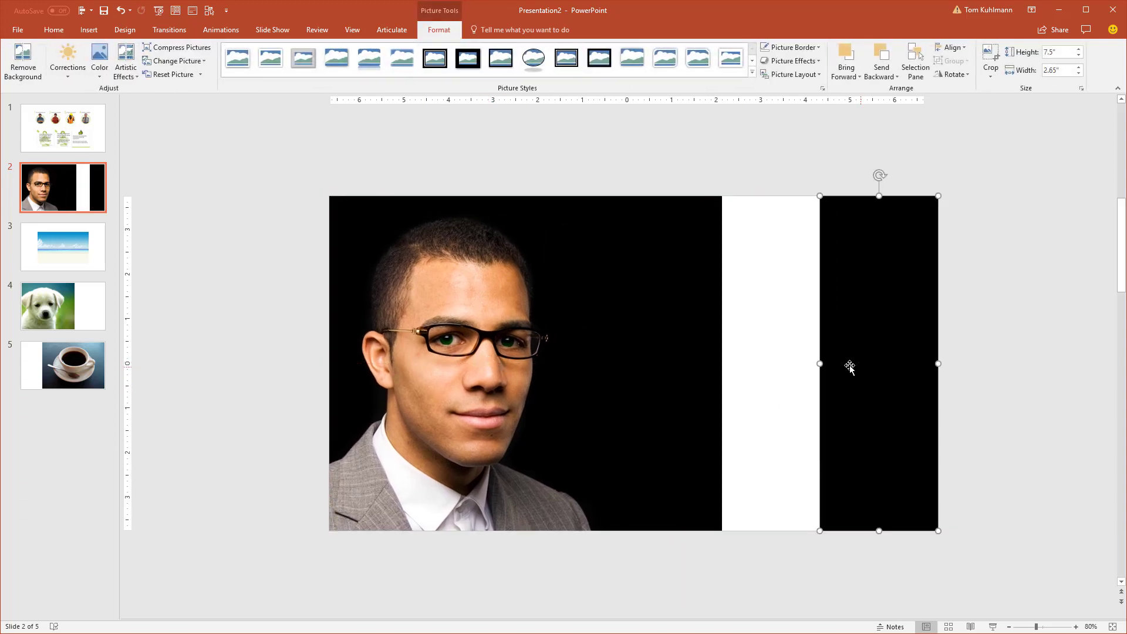
{"action": "left_click_drag", "start_coordinate": [819, 364], "coordinate": [722, 364]}
{"action": "left_click", "coordinate": [672, 152]}
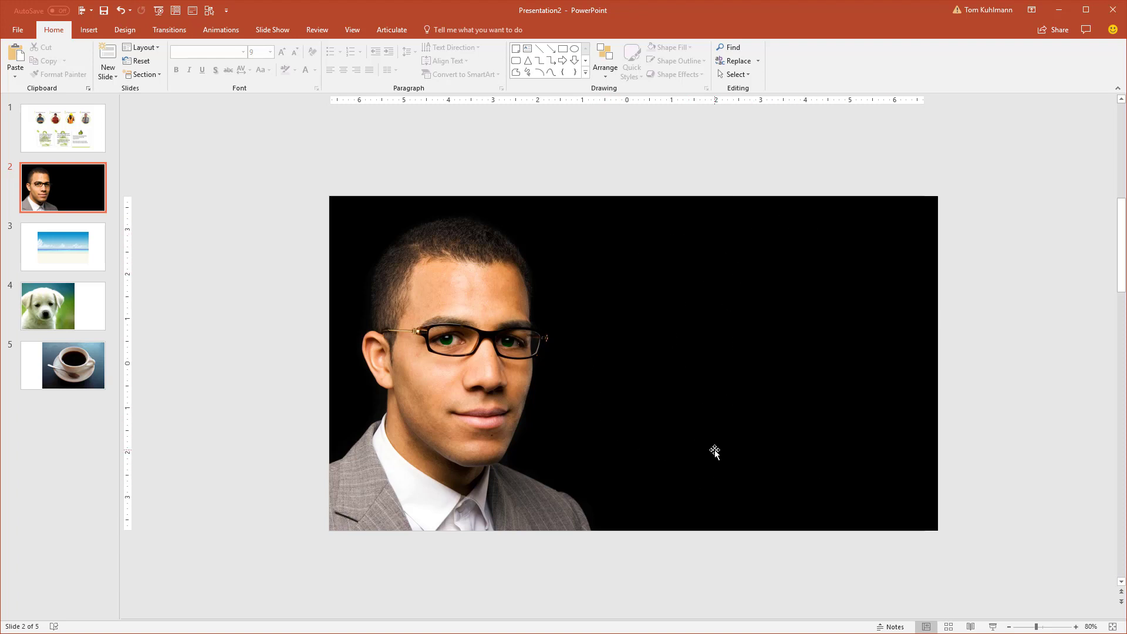
- On slide 3, move the beach picture top-left, enlarge it to the bottom edge, and copy it rightward
{"action": "left_click", "coordinate": [50, 242]}
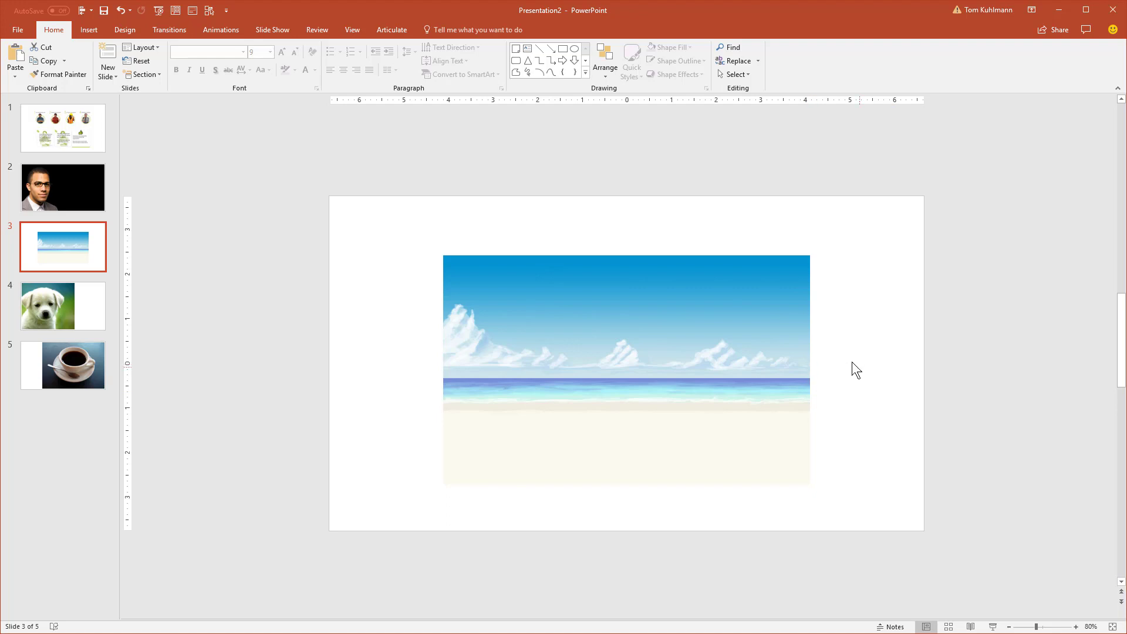
{"action": "left_click_drag", "start_coordinate": [662, 345], "coordinate": [562, 294]}
{"action": "left_click_drag", "start_coordinate": [696, 426], "coordinate": [831, 531]}
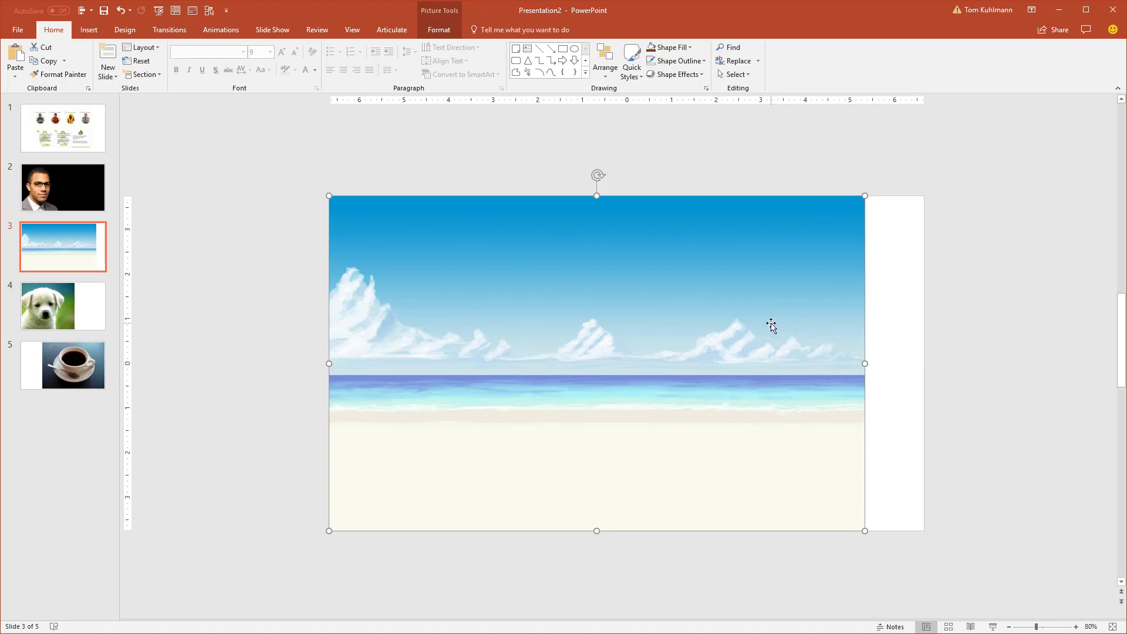
{"action": "left_click_drag", "start_coordinate": [771, 324], "coordinate": [830, 324]}
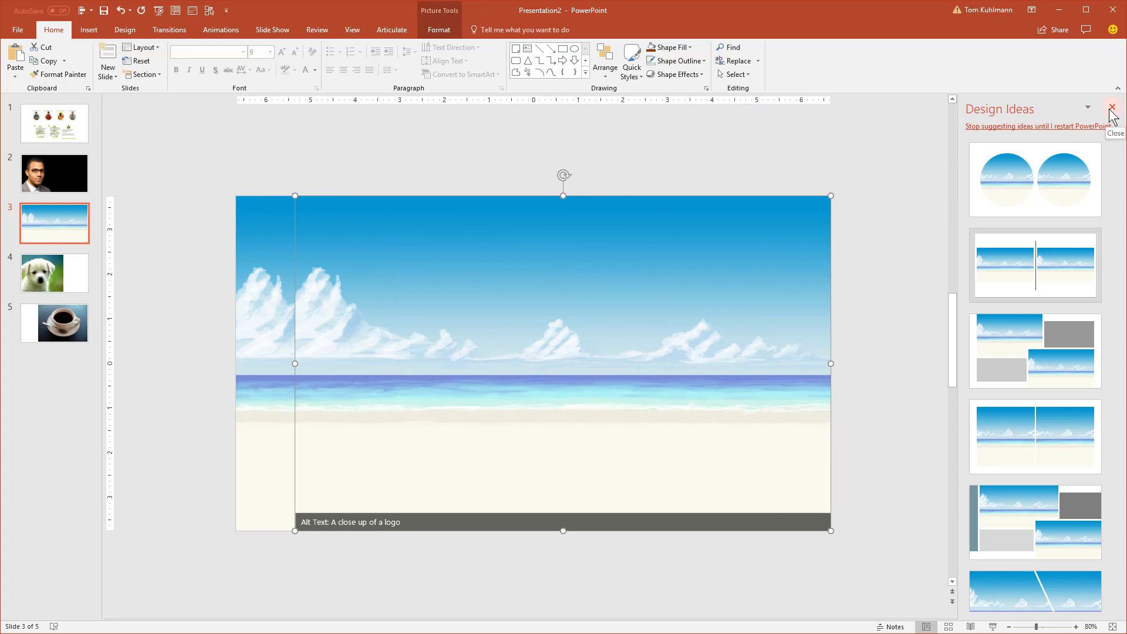
- Crop the copied beach picture to a 0.12-inch sliver against the main picture's right edge
{"action": "left_click", "coordinate": [1087, 128]}
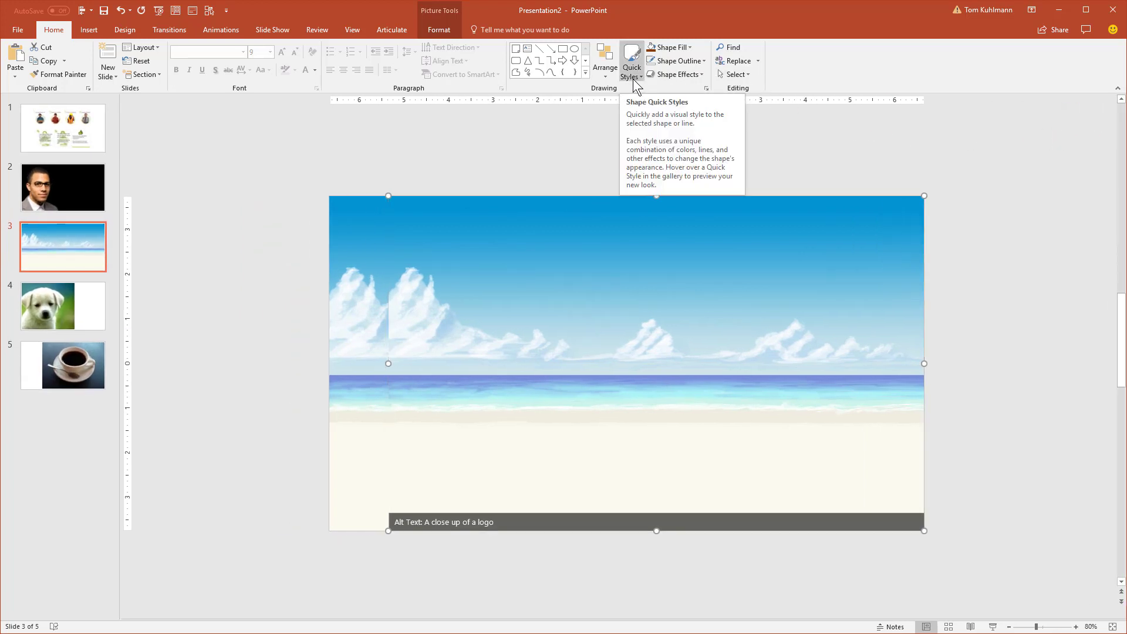
{"action": "double_click", "coordinate": [674, 309]}
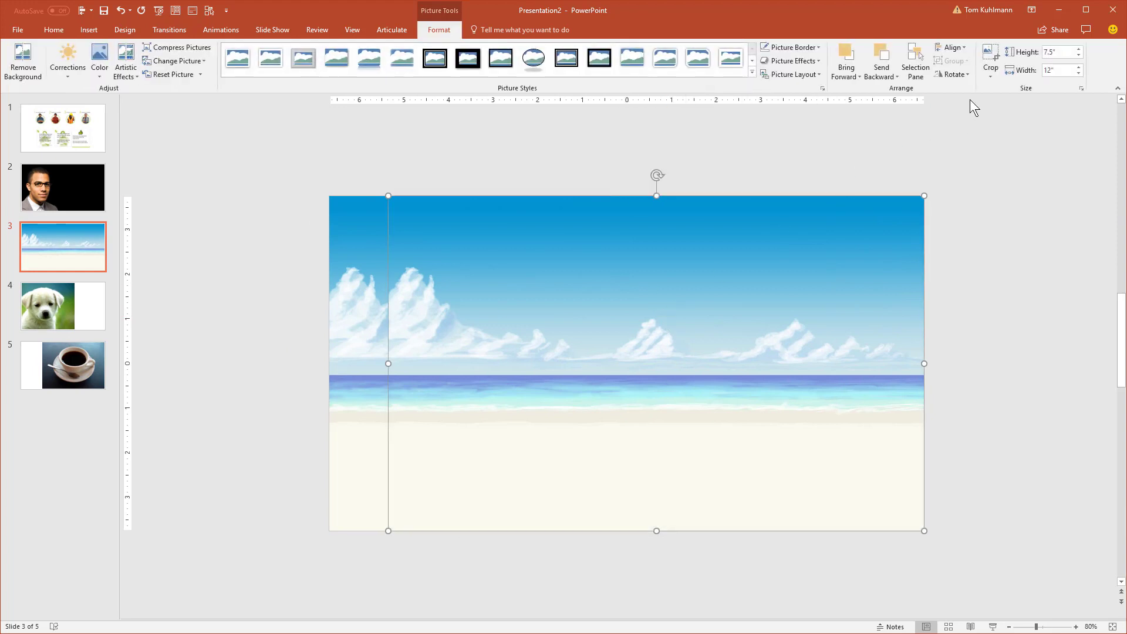
{"action": "left_click", "coordinate": [990, 57]}
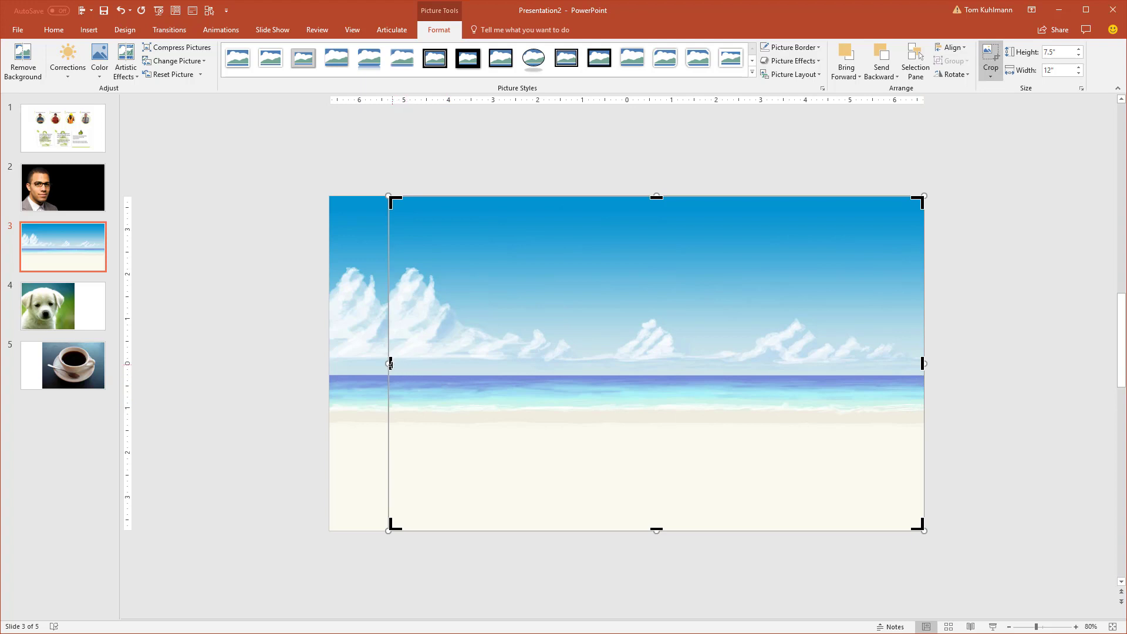
{"action": "left_click_drag", "start_coordinate": [923, 363], "coordinate": [868, 409]}
{"action": "left_click", "coordinate": [964, 429]}
{"action": "left_click", "coordinate": [922, 397]}
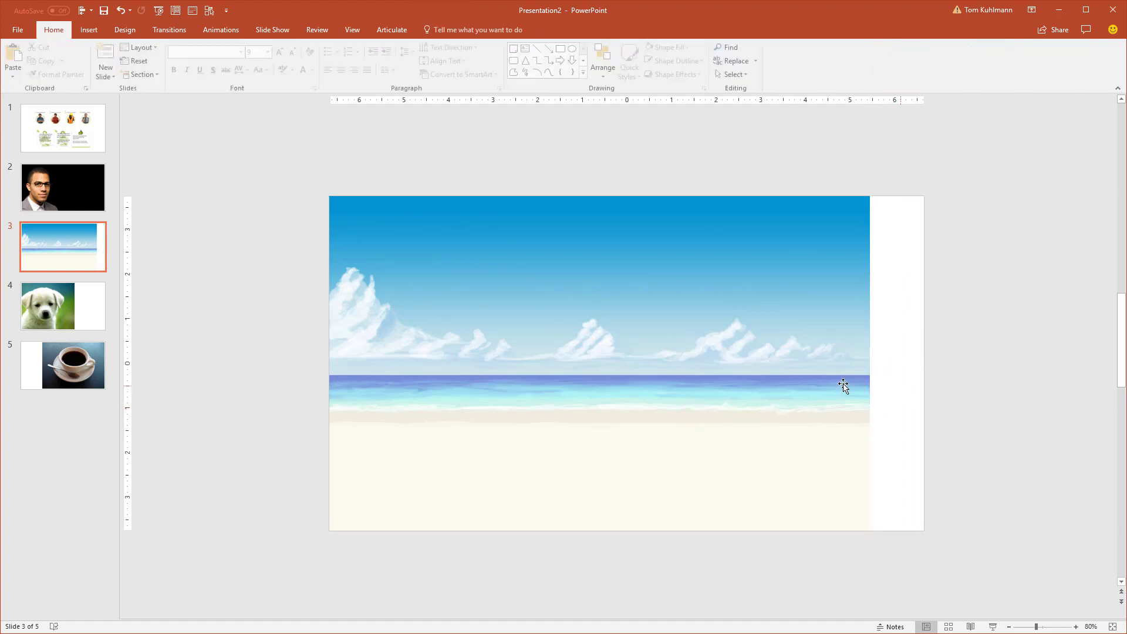
{"action": "left_click", "coordinate": [869, 356]}
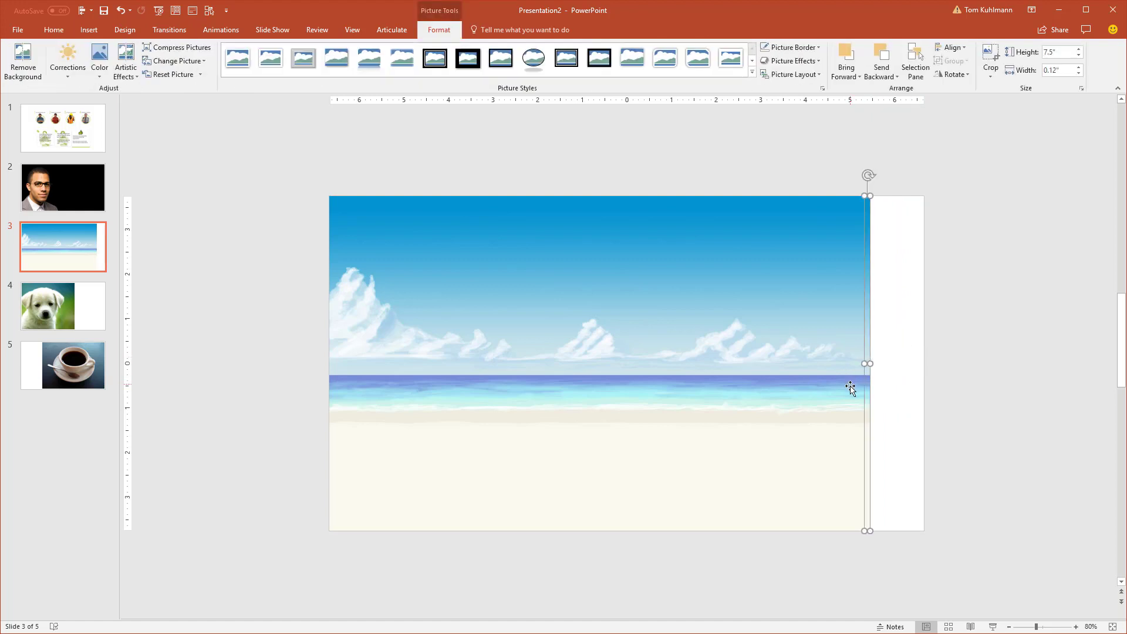
{"action": "left_click", "coordinate": [937, 384]}
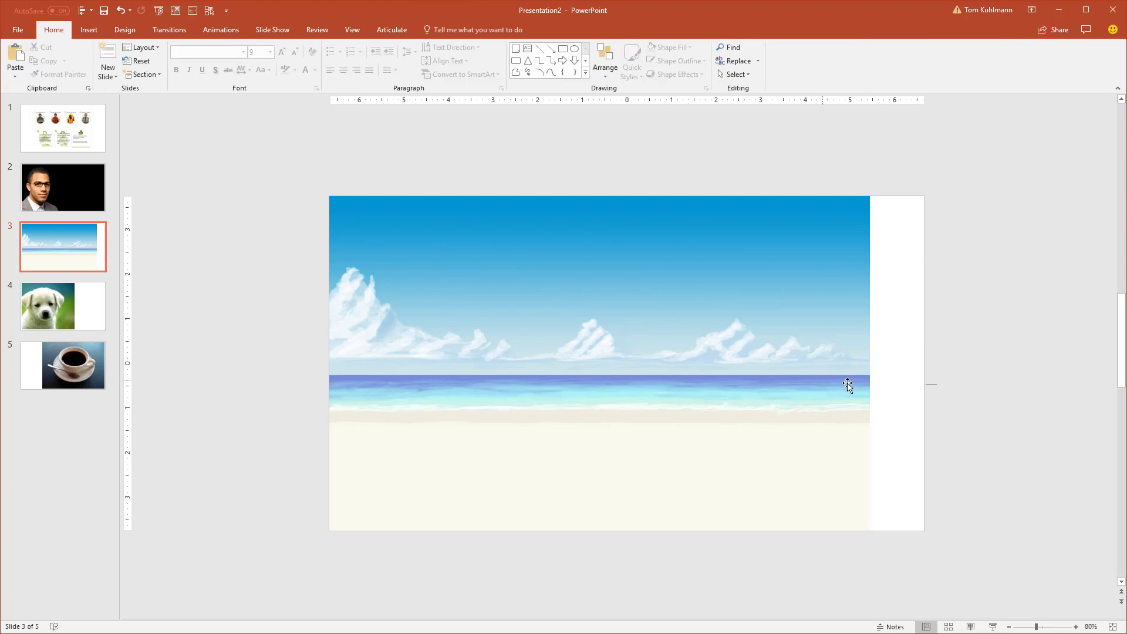
{"action": "left_click", "coordinate": [868, 345]}
- Stretch the beach sliver to the slide's right edge, then review slides 2 and 3
{"action": "left_click_drag", "start_coordinate": [870, 363], "coordinate": [924, 367]}
{"action": "left_click", "coordinate": [970, 376]}
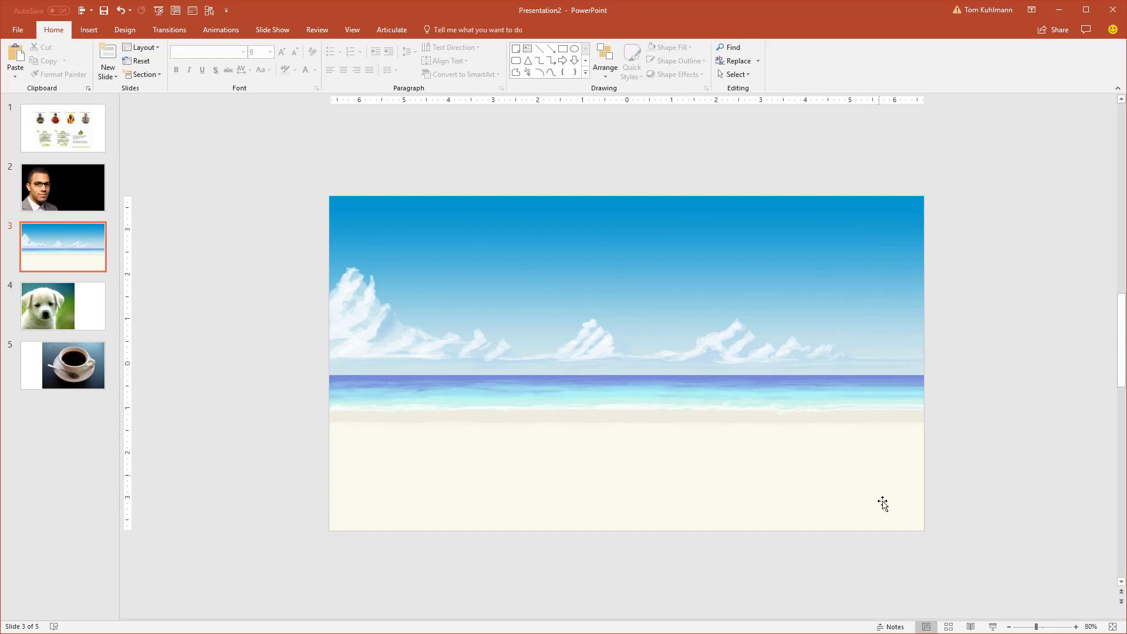
{"action": "left_click", "coordinate": [907, 365]}
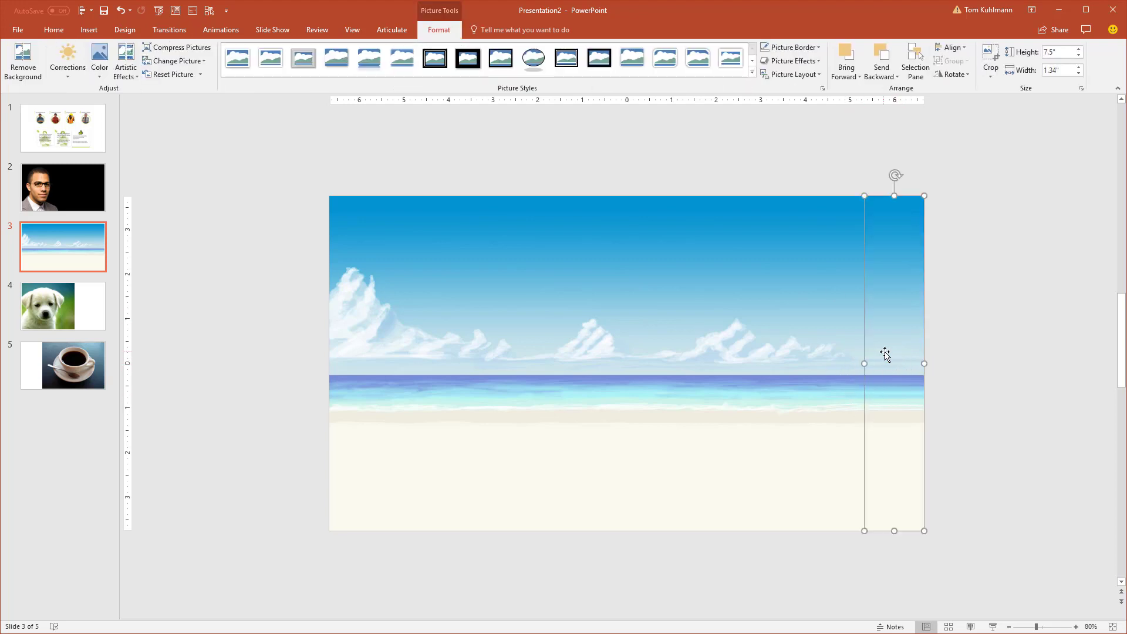
{"action": "left_click", "coordinate": [83, 190]}
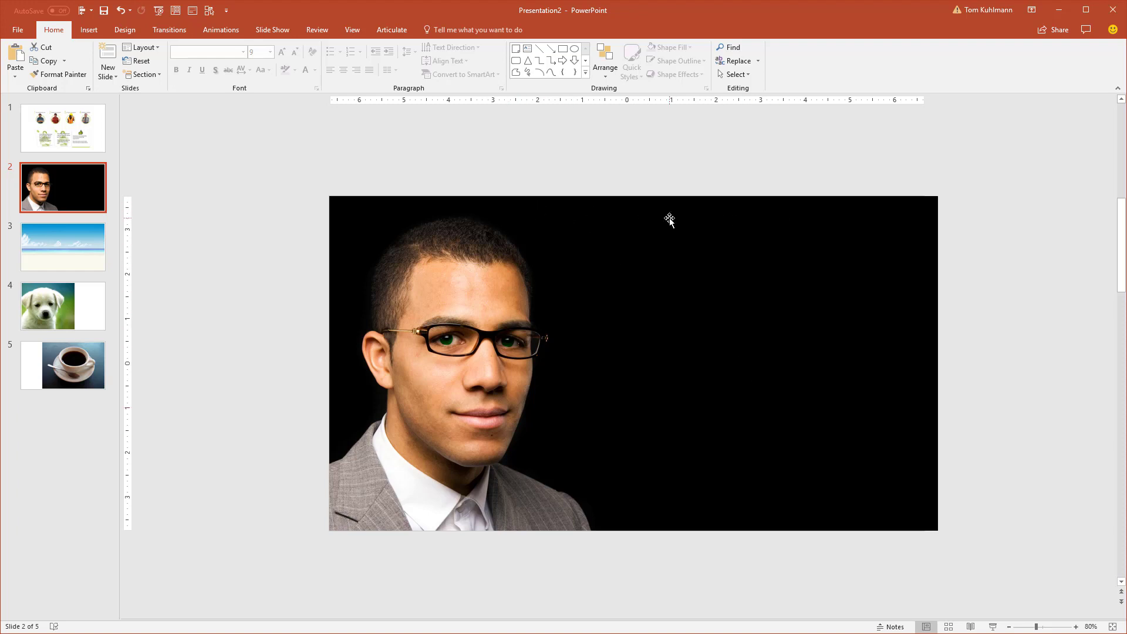
{"action": "left_click", "coordinate": [73, 252]}
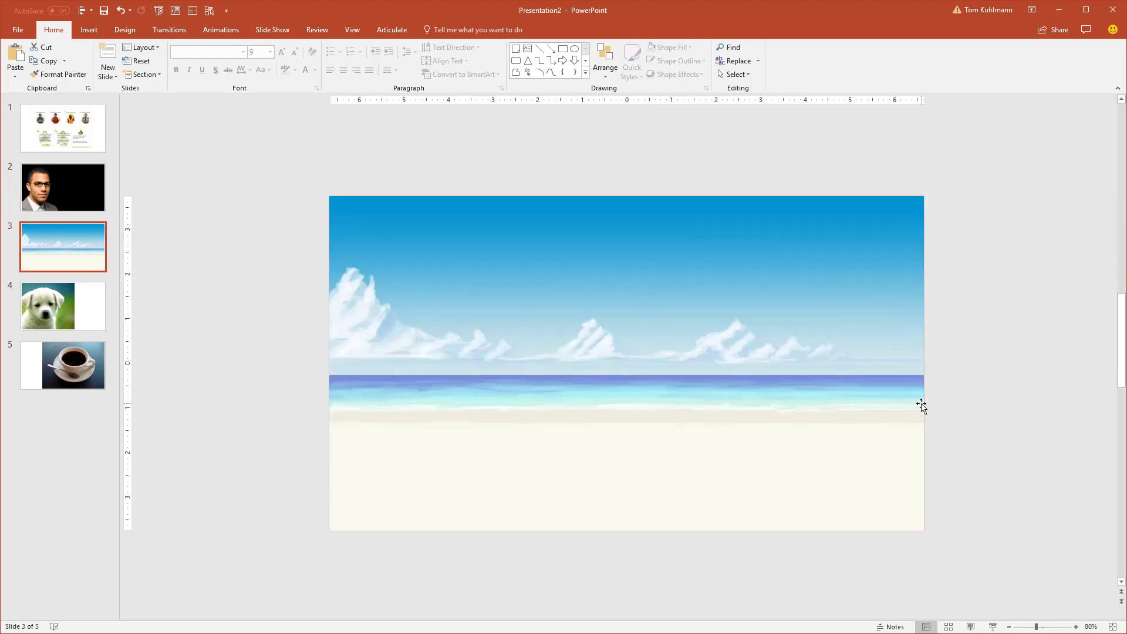
- On slide 4, copy the puppy picture rightward and crop the copy to a thin right-edge sliver
{"action": "left_click", "coordinate": [71, 317]}
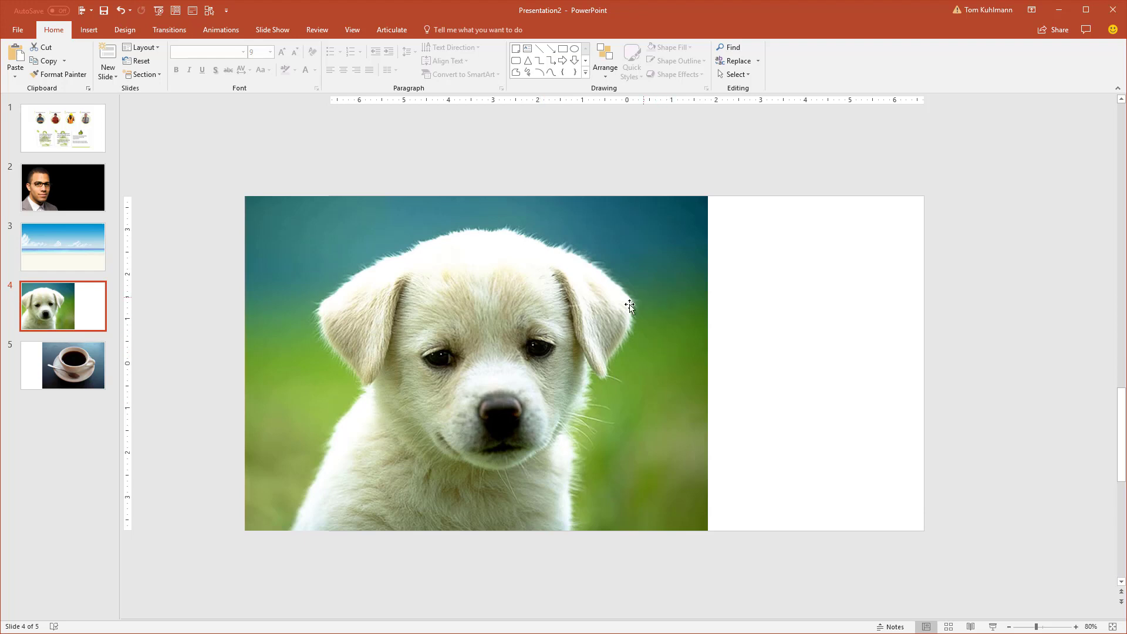
{"action": "left_click", "coordinate": [670, 306]}
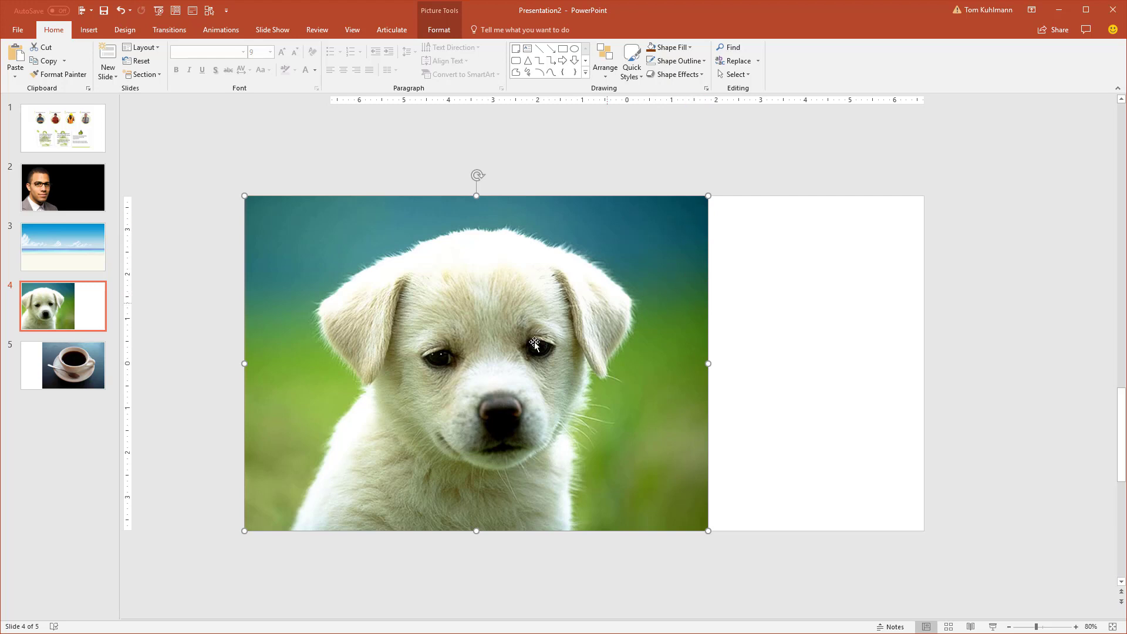
{"action": "left_click_drag", "start_coordinate": [509, 343], "coordinate": [566, 355]}
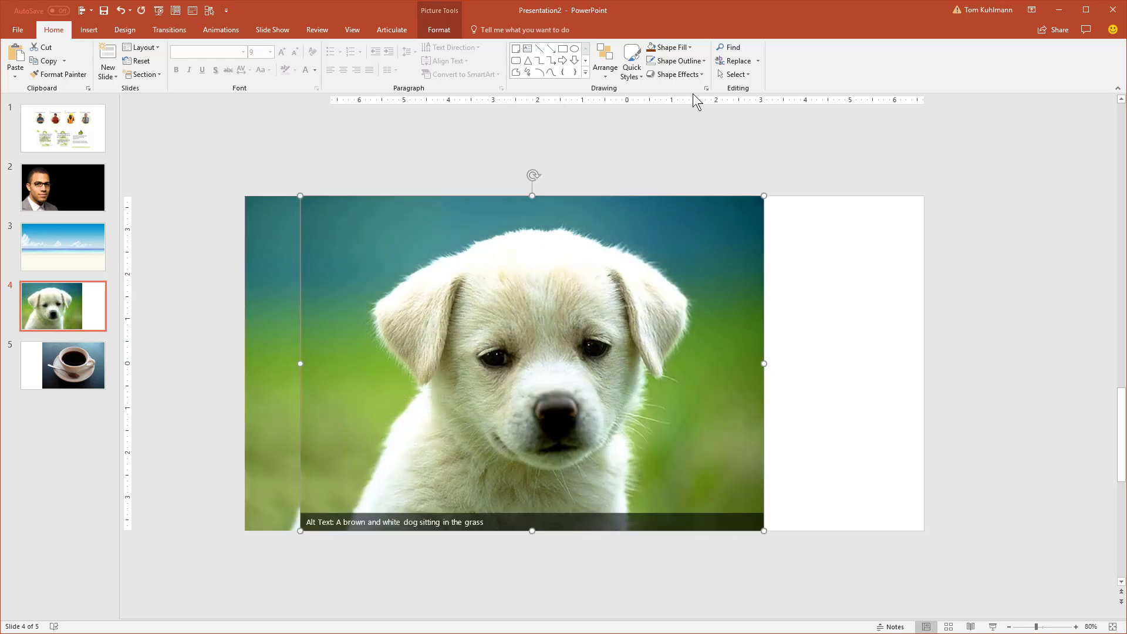
{"action": "double_click", "coordinate": [659, 286]}
{"action": "left_click", "coordinate": [992, 59]}
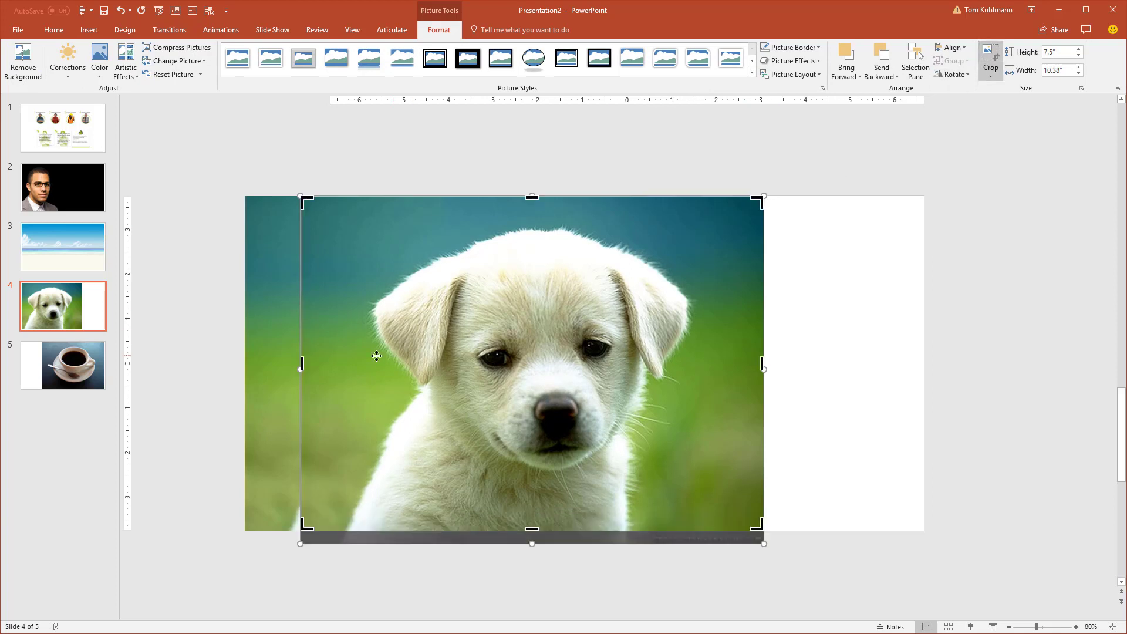
{"action": "left_click_drag", "start_coordinate": [316, 367], "coordinate": [714, 392]}
{"action": "left_click", "coordinate": [968, 366]}
- Stretch the puppy sliver out to the slide's right edge
{"action": "left_click", "coordinate": [724, 325]}
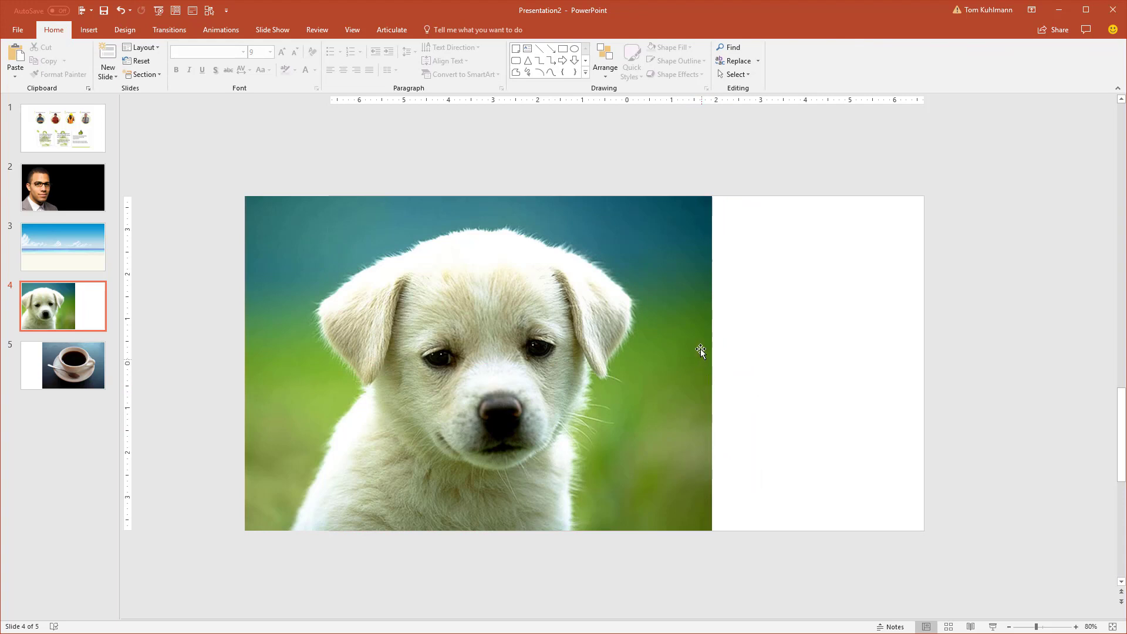
{"action": "left_click", "coordinate": [710, 343]}
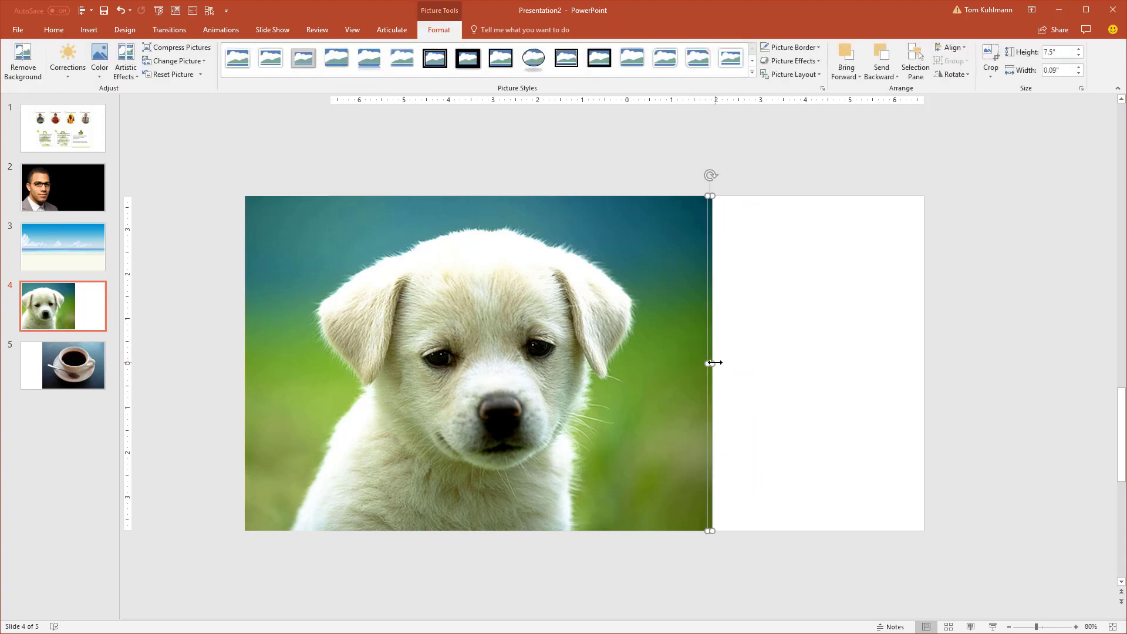
{"action": "left_click_drag", "start_coordinate": [714, 363], "coordinate": [925, 380]}
{"action": "left_click", "coordinate": [994, 383]}
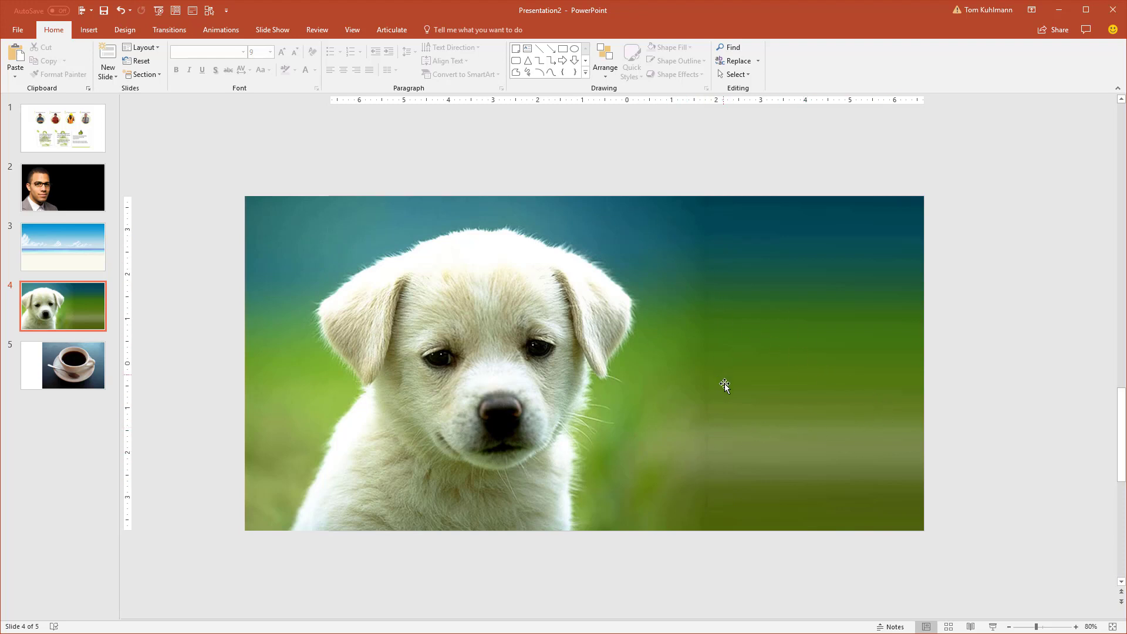
{"action": "left_click", "coordinate": [774, 337]}
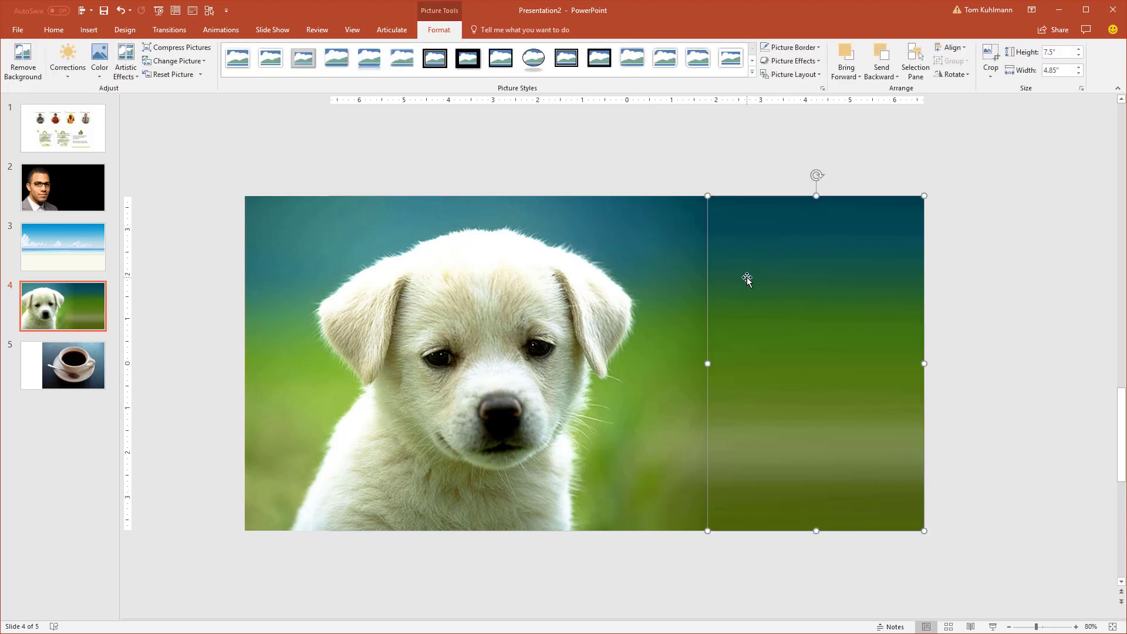
{"action": "left_click", "coordinate": [133, 75]}
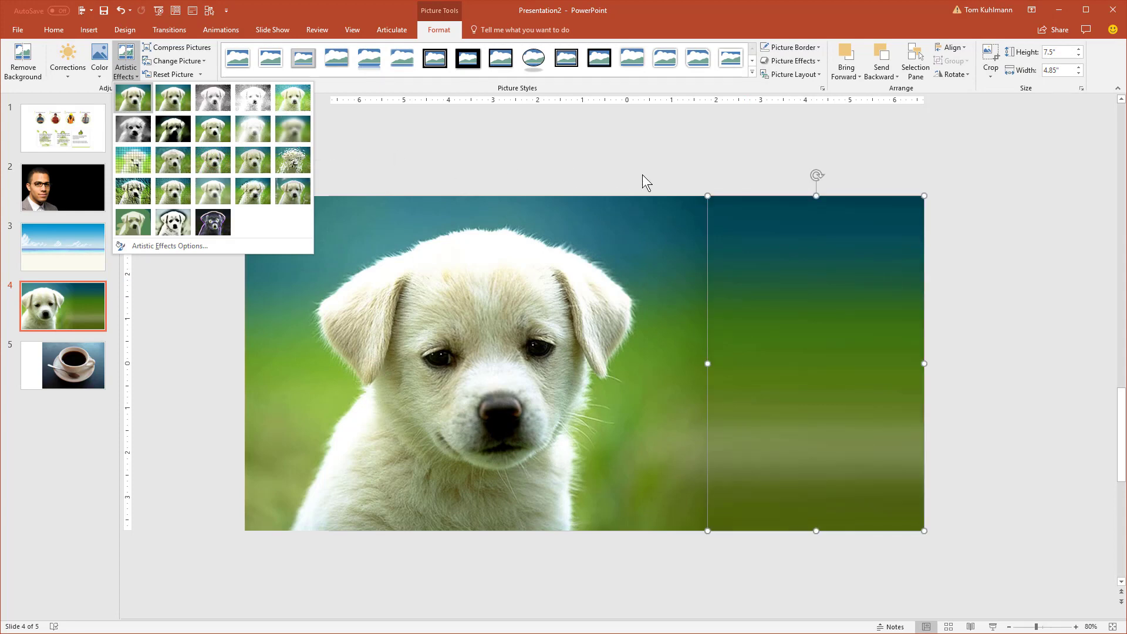
{"action": "left_click", "coordinate": [924, 166]}
{"action": "left_click", "coordinate": [949, 324]}
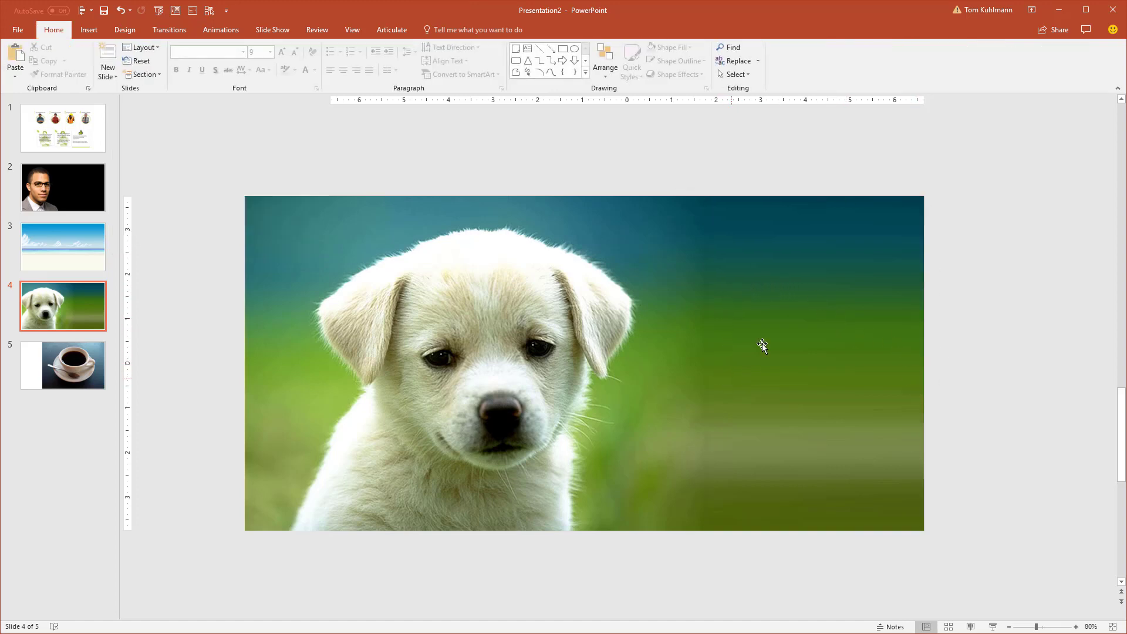
{"action": "left_click", "coordinate": [562, 49]}
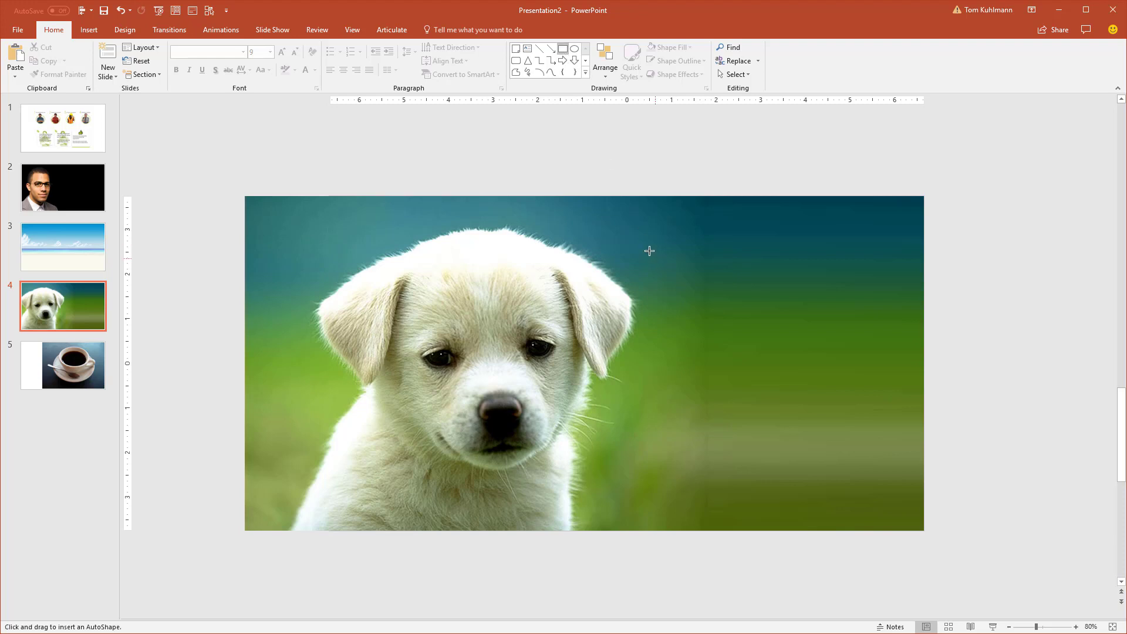
{"action": "mouse_move", "coordinate": [644, 237]}
{"action": "left_mouse_down"}
{"action": "mouse_move", "coordinate": [856, 490]}
{"action": "mouse_move", "coordinate": [895, 468]}
{"action": "left_mouse_up"}
{"action": "left_click", "coordinate": [992, 366]}
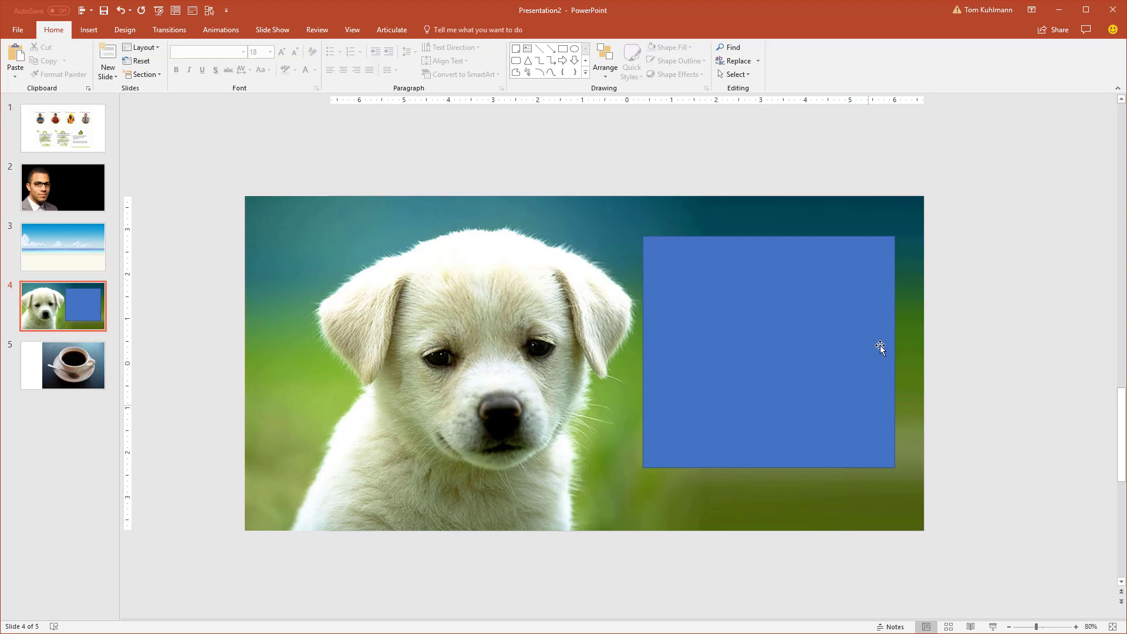
{"action": "left_click", "coordinate": [774, 329]}
{"action": "key", "text": "Delete"}
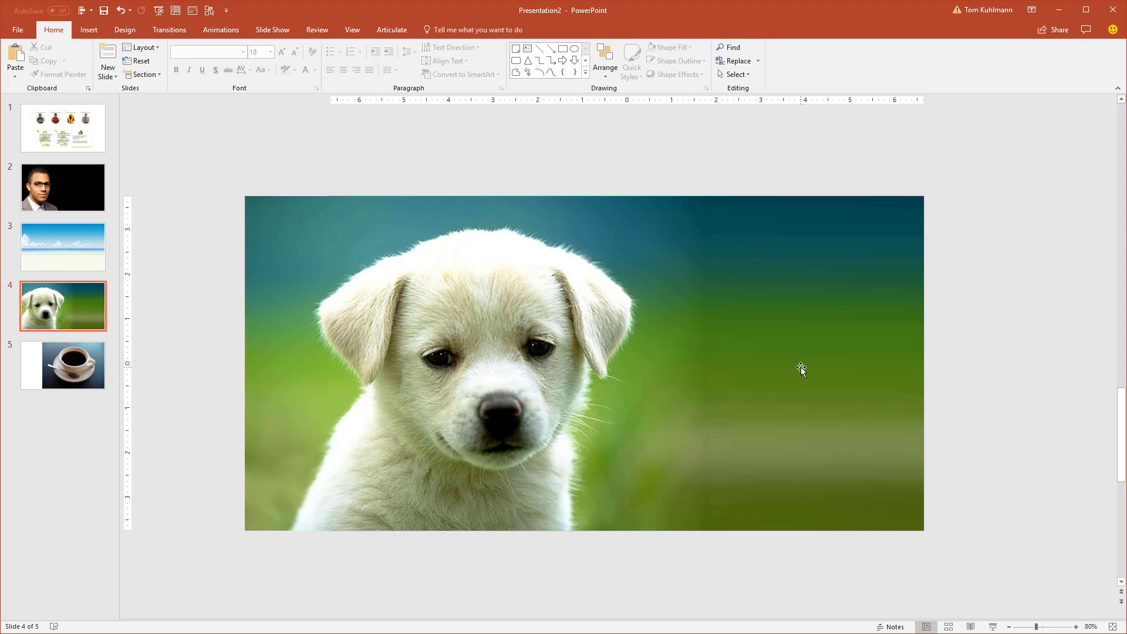
{"action": "left_click", "coordinate": [793, 386]}
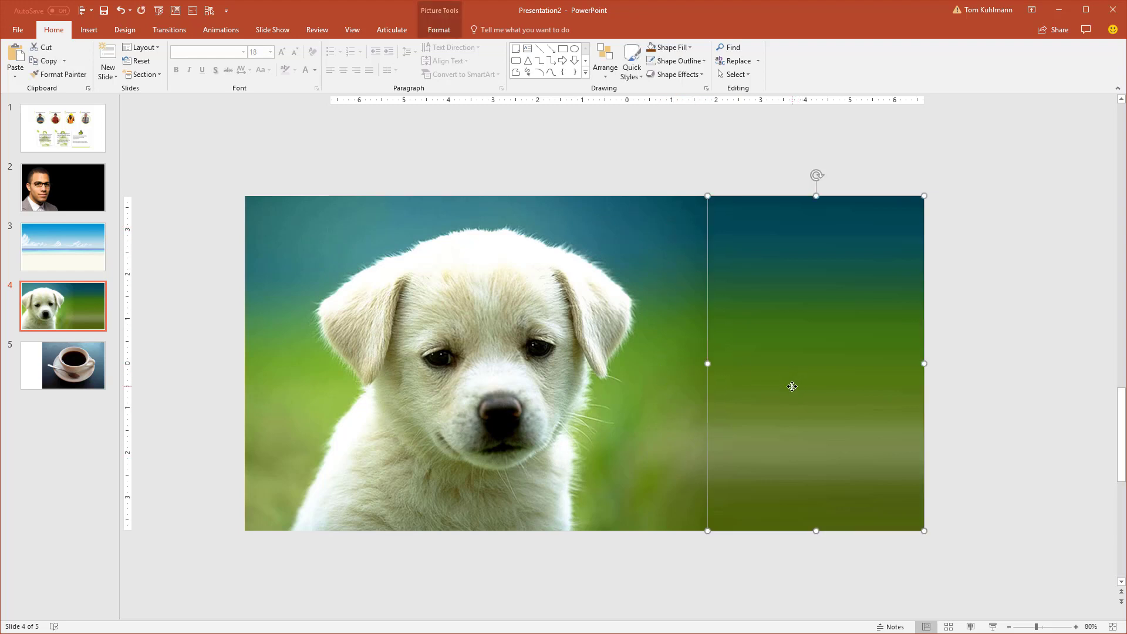
- Delete the stretched sliver from the puppy slide and go to the coffee cup slide
{"action": "key", "text": "Delete"}
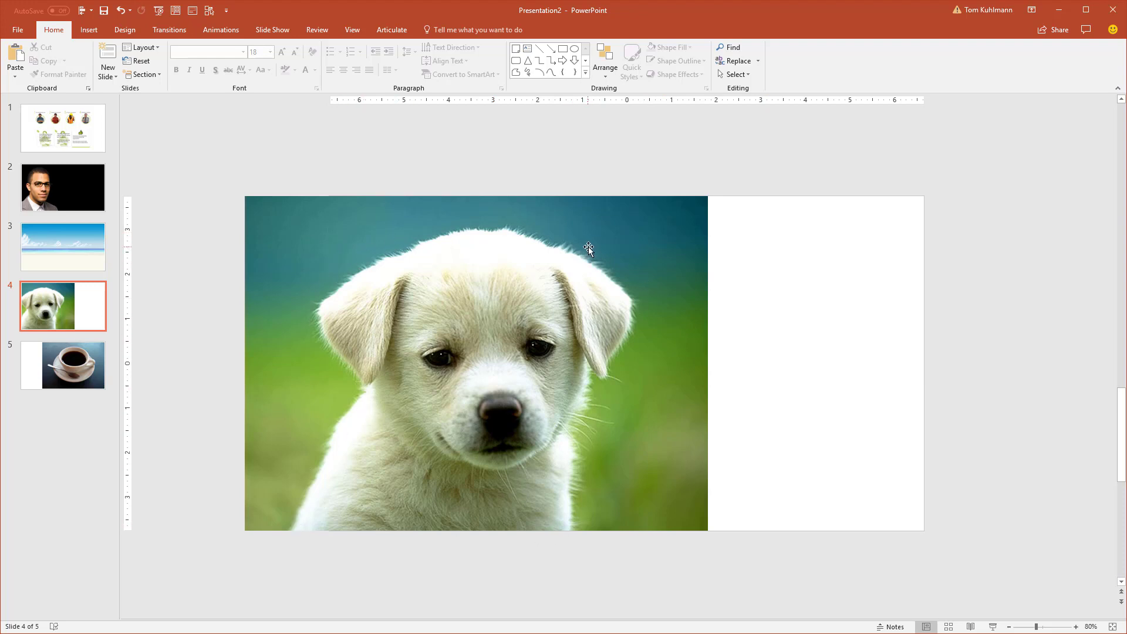
{"action": "left_click", "coordinate": [642, 241]}
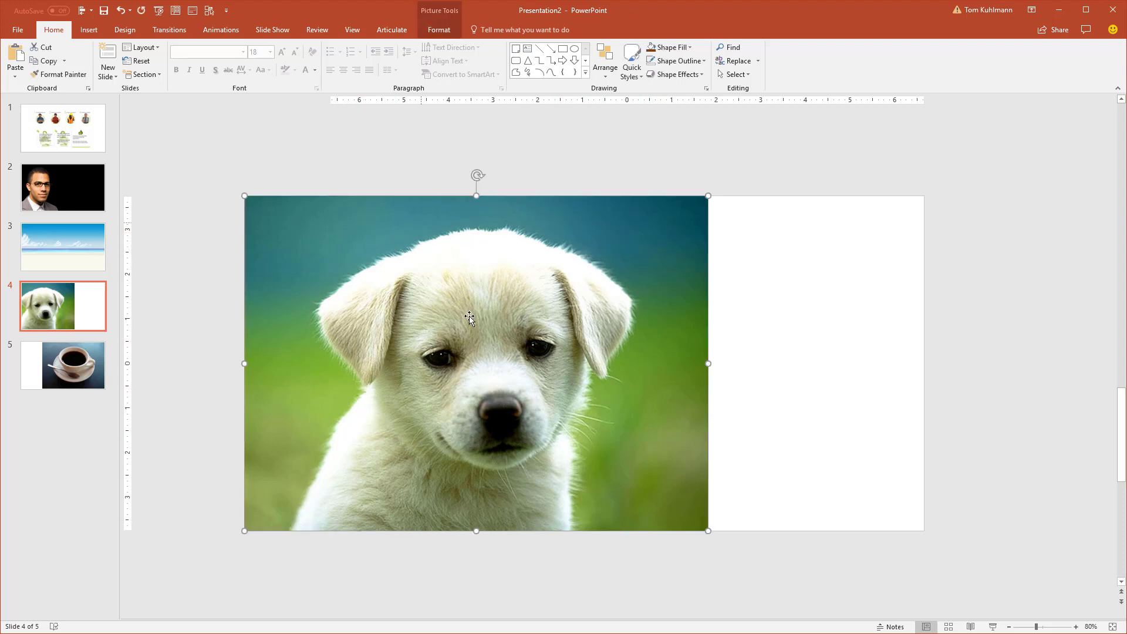
{"action": "left_click", "coordinate": [439, 30]}
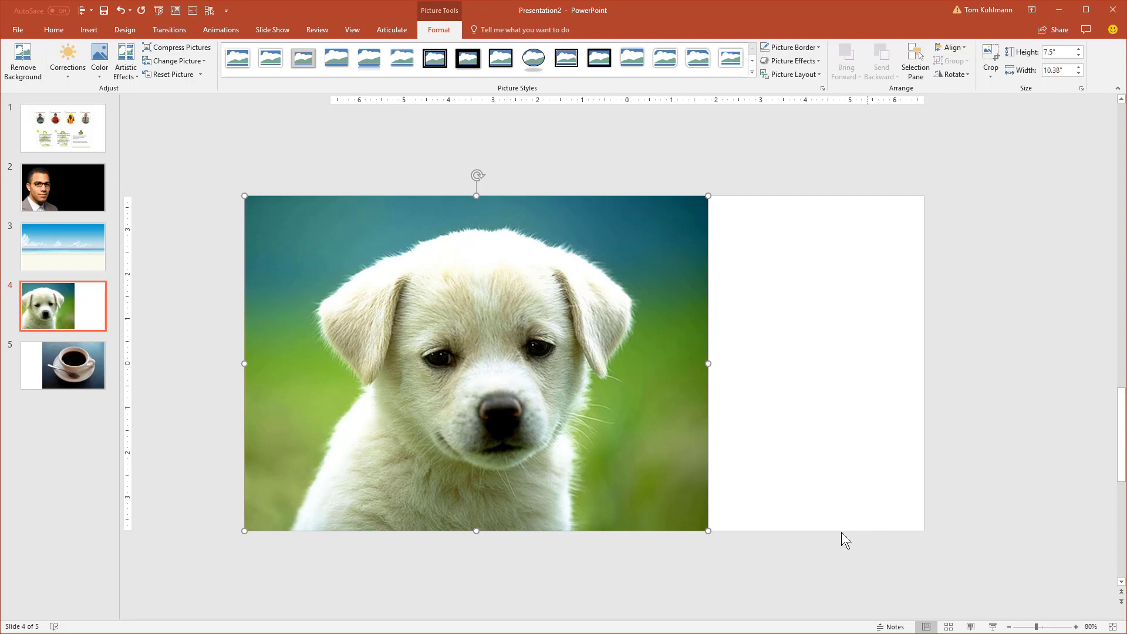
{"action": "left_click", "coordinate": [97, 382]}
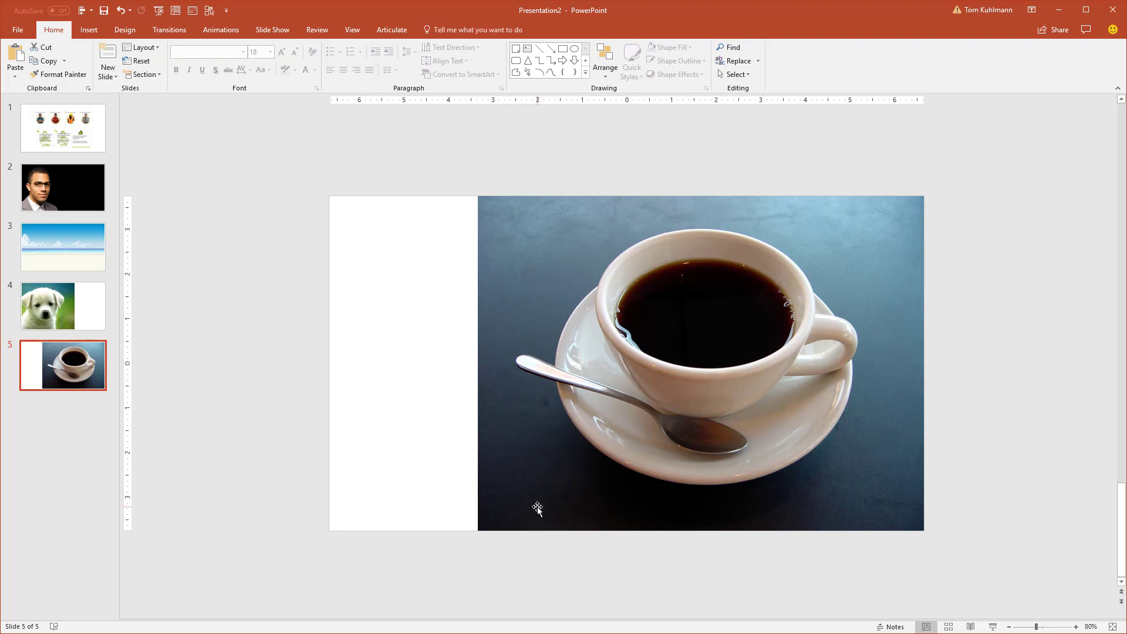
- Shift a copy of the coffee photo left and crop it to a thin left-edge strip
{"action": "left_click", "coordinate": [498, 290]}
{"action": "left_click_drag", "start_coordinate": [513, 290], "coordinate": [532, 276]}
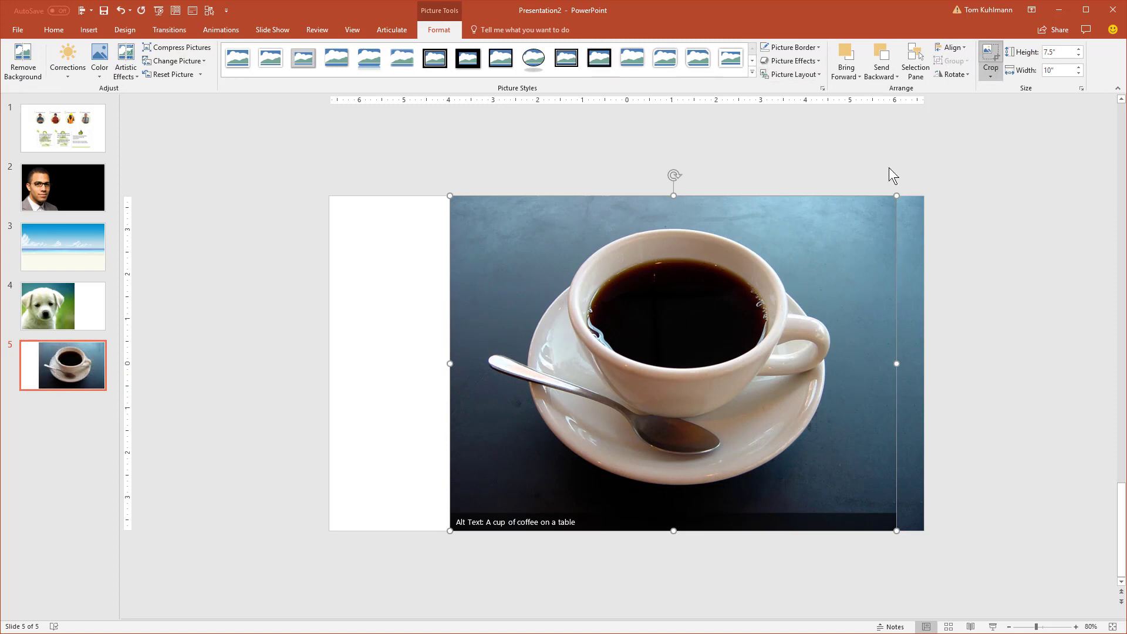
{"action": "left_click", "coordinate": [991, 57]}
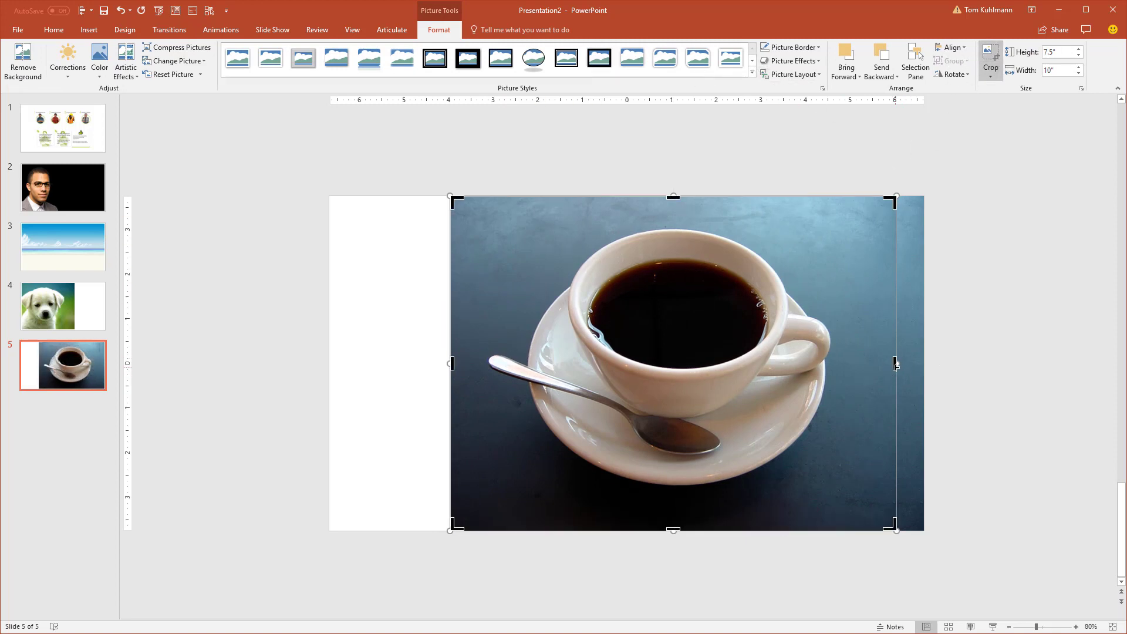
{"action": "mouse_move", "coordinate": [895, 364]}
{"action": "left_mouse_down"}
{"action": "mouse_move", "coordinate": [458, 412]}
{"action": "mouse_move", "coordinate": [475, 422]}
{"action": "left_mouse_up"}
{"action": "left_click", "coordinate": [425, 421]}
{"action": "left_click", "coordinate": [540, 163]}
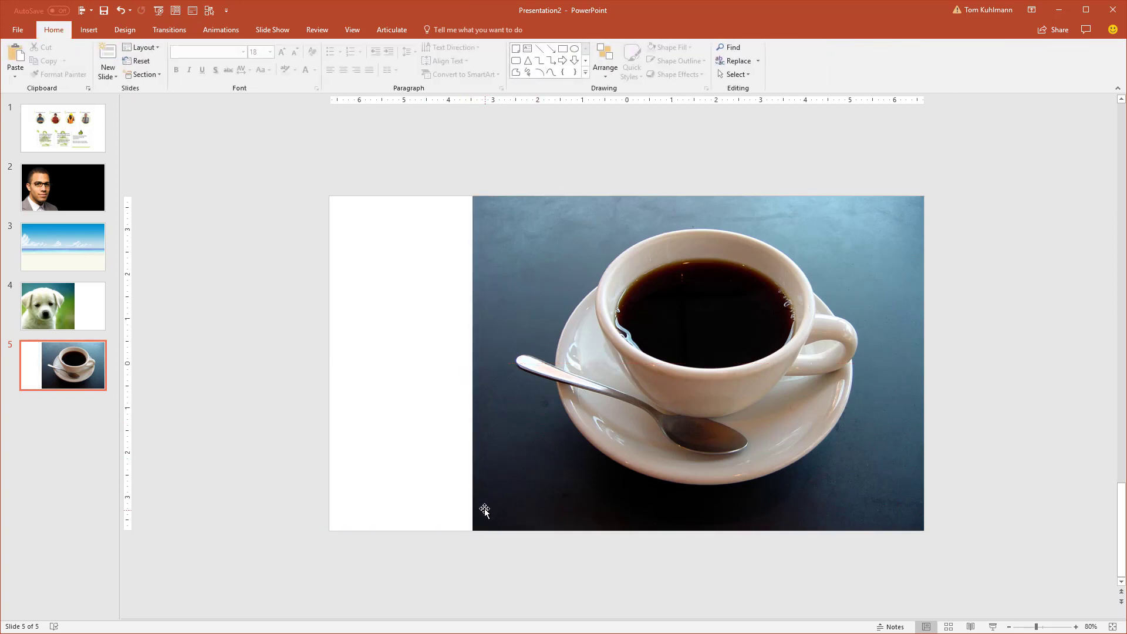
- Place the strip against the photo's left edge and stretch it to the slide's left edge
{"action": "left_click", "coordinate": [475, 262]}
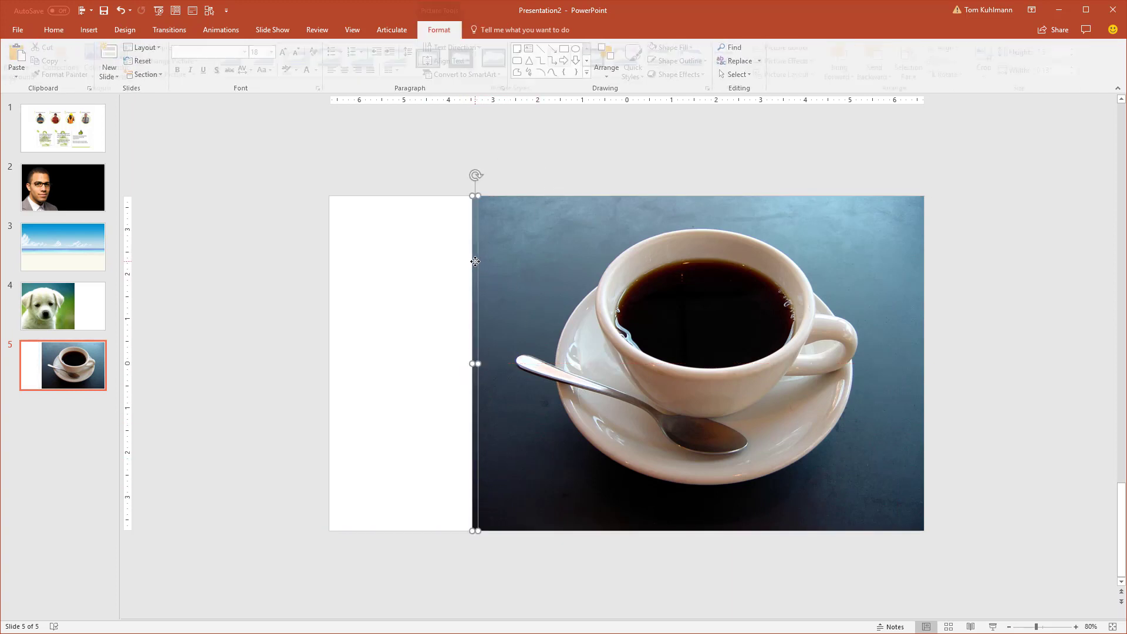
{"action": "mouse_move", "coordinate": [477, 335]}
{"action": "left_mouse_down"}
{"action": "mouse_move", "coordinate": [450, 336]}
{"action": "mouse_move", "coordinate": [471, 338]}
{"action": "left_mouse_up"}
{"action": "left_click", "coordinate": [534, 273]}
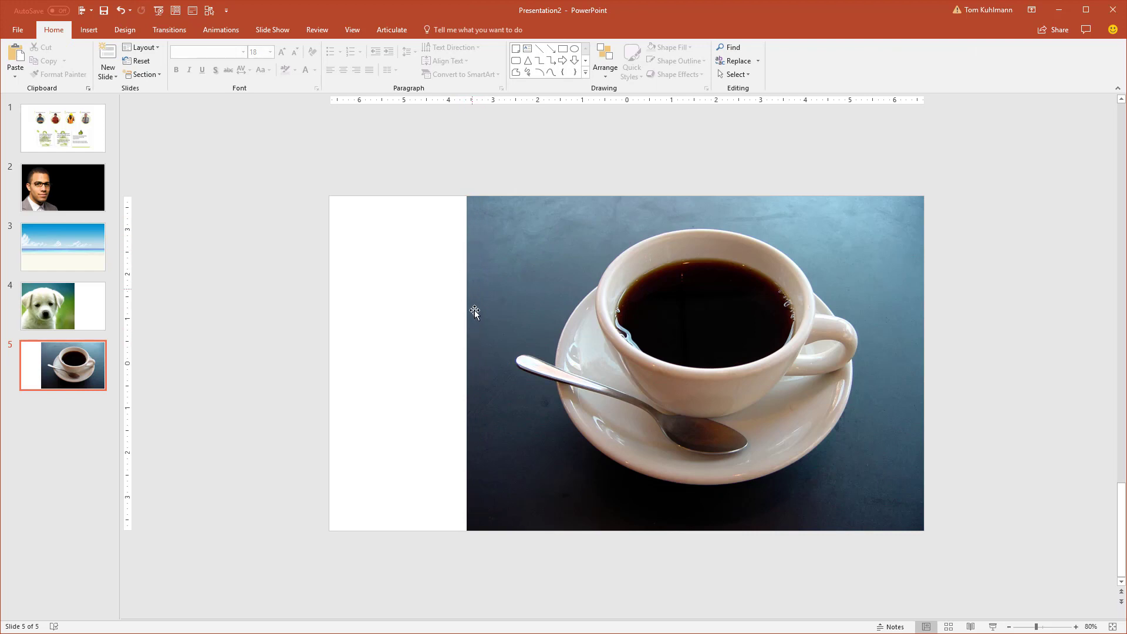
{"action": "left_click", "coordinate": [467, 326]}
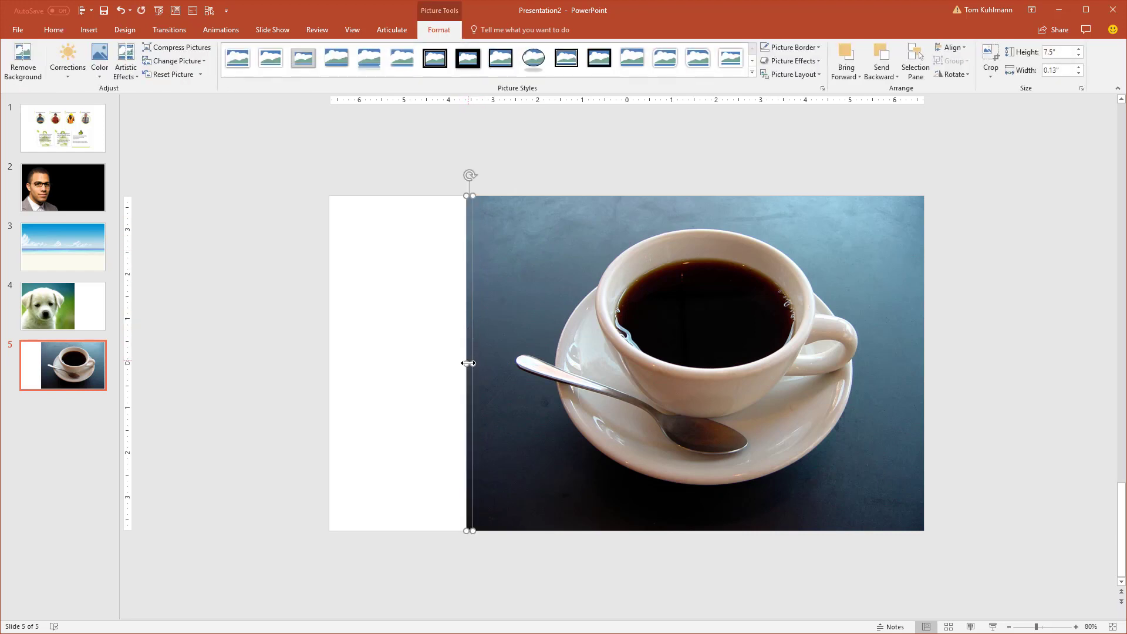
{"action": "left_click_drag", "start_coordinate": [448, 364], "coordinate": [325, 367]}
{"action": "left_click", "coordinate": [336, 572]}
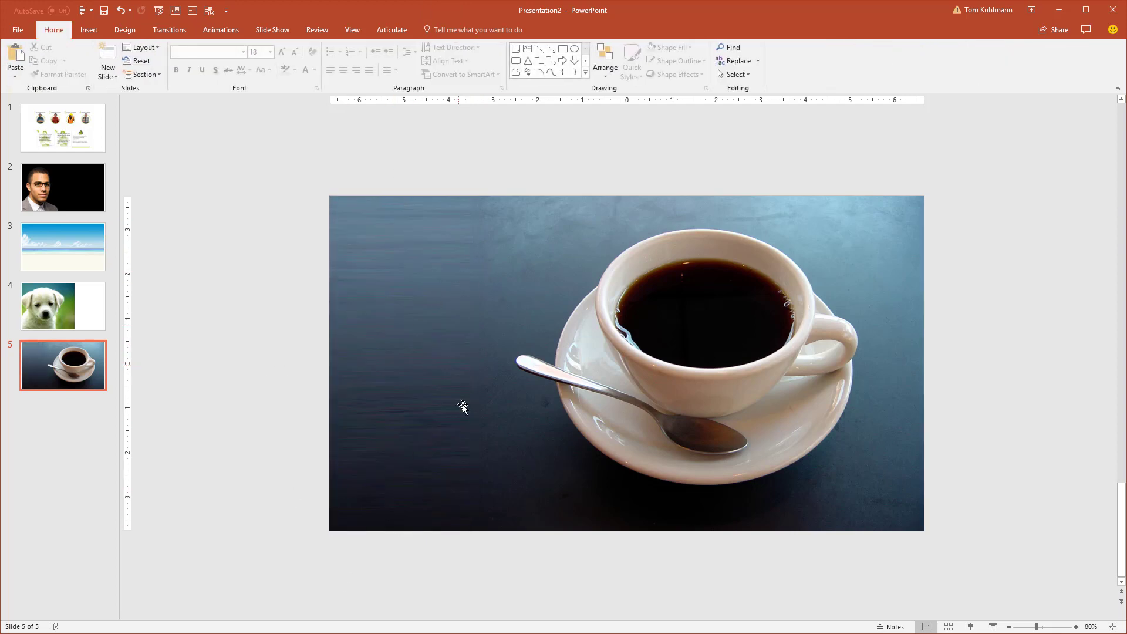
- Delete the stretched strip and crop a fresh coffee photo copy to a narrow left strip
{"action": "left_click", "coordinate": [406, 364]}
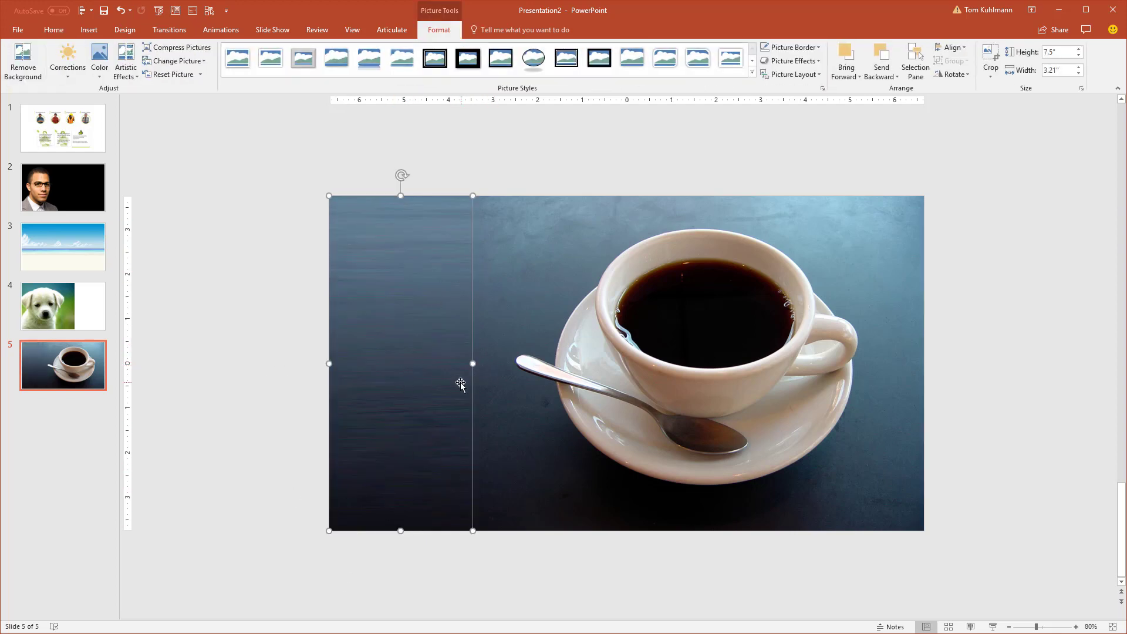
{"action": "key", "text": "Delete"}
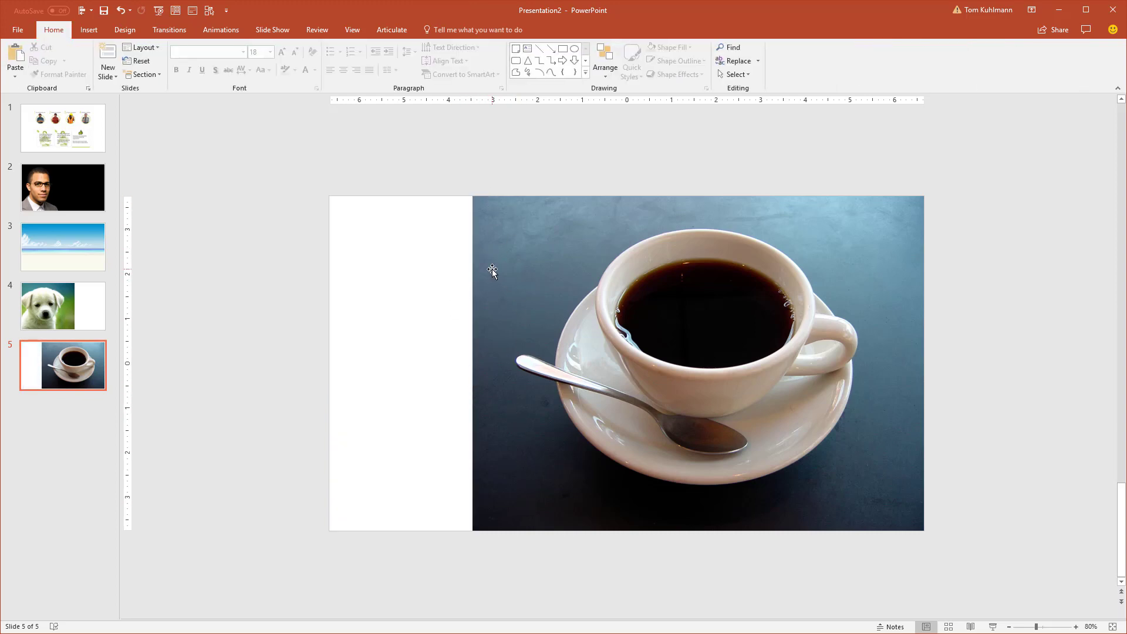
{"action": "left_click_drag", "start_coordinate": [492, 271], "coordinate": [404, 272]}
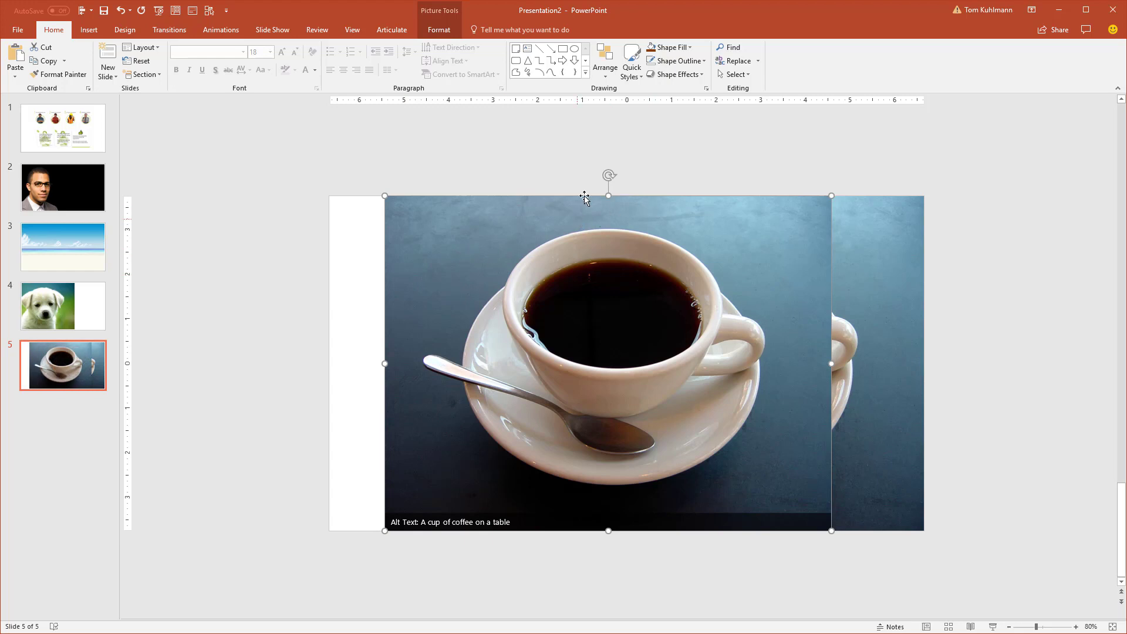
{"action": "double_click", "coordinate": [605, 282]}
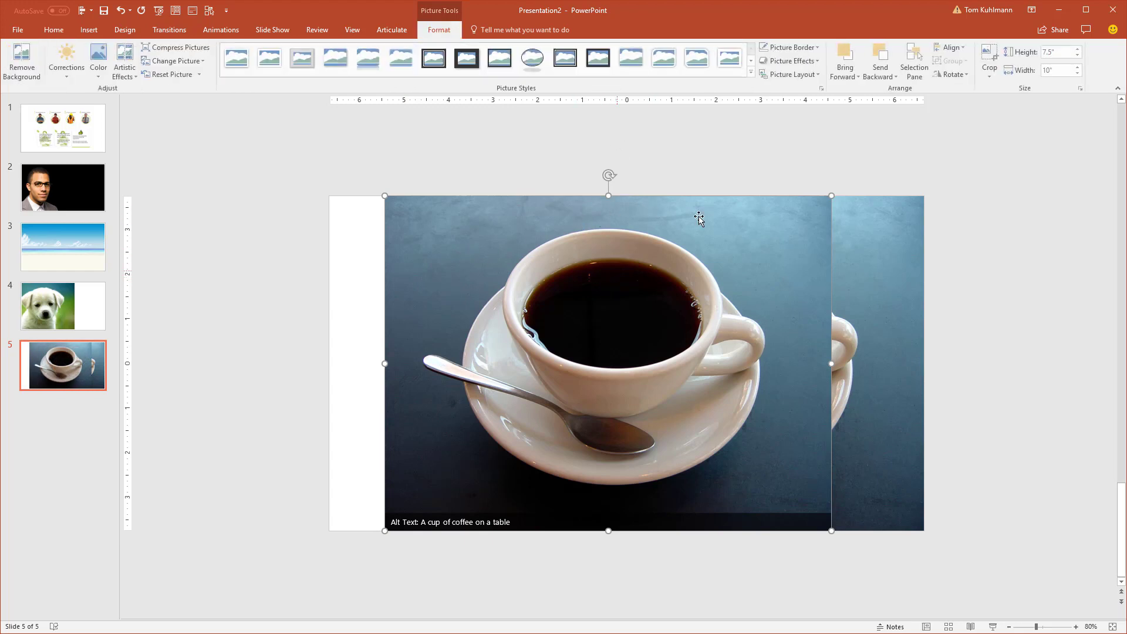
{"action": "left_click", "coordinate": [992, 61]}
{"action": "left_click_drag", "start_coordinate": [828, 364], "coordinate": [421, 399]}
{"action": "left_click", "coordinate": [283, 388]}
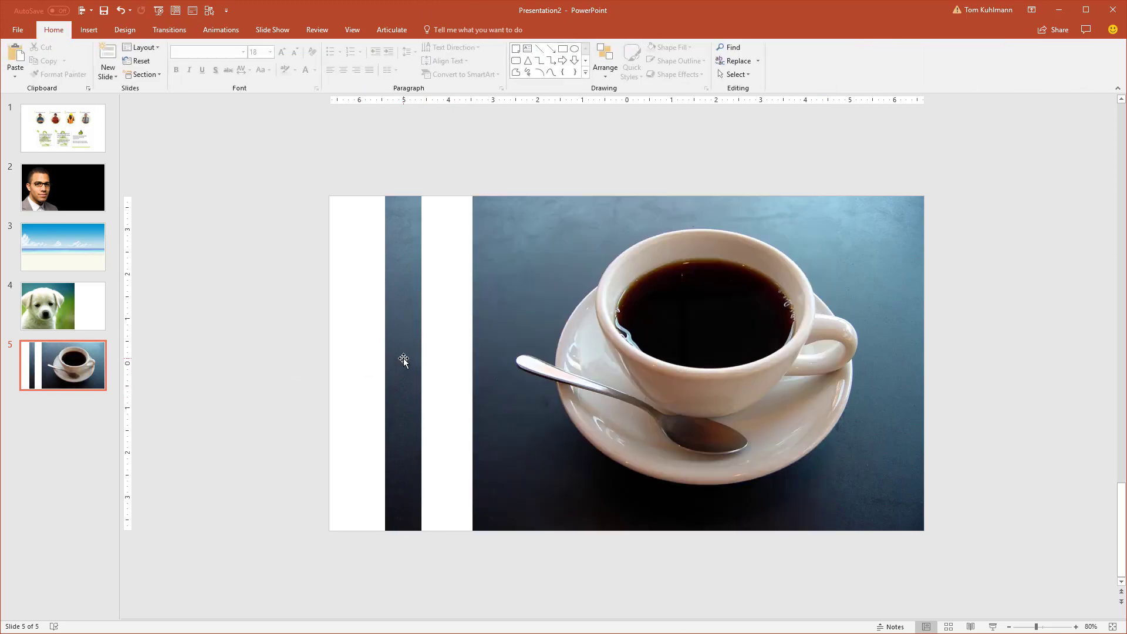
- Move the new strip beside the coffee photo and stretch it wider into the white gap
{"action": "left_click_drag", "start_coordinate": [404, 359], "coordinate": [455, 356]}
{"action": "left_click", "coordinate": [499, 132]}
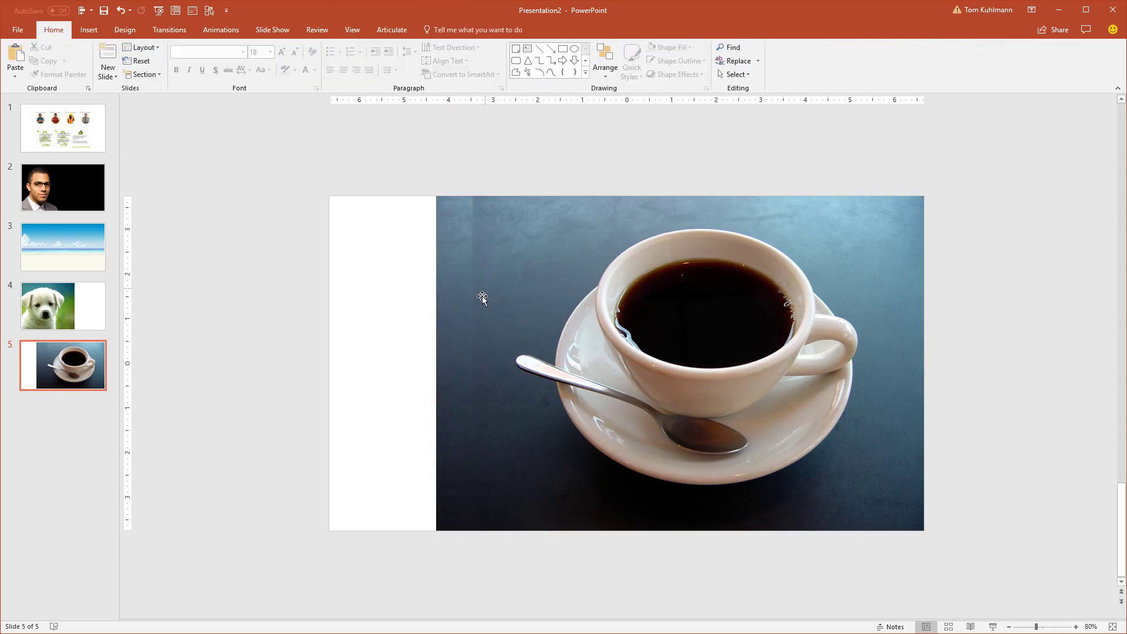
{"action": "left_click", "coordinate": [450, 260]}
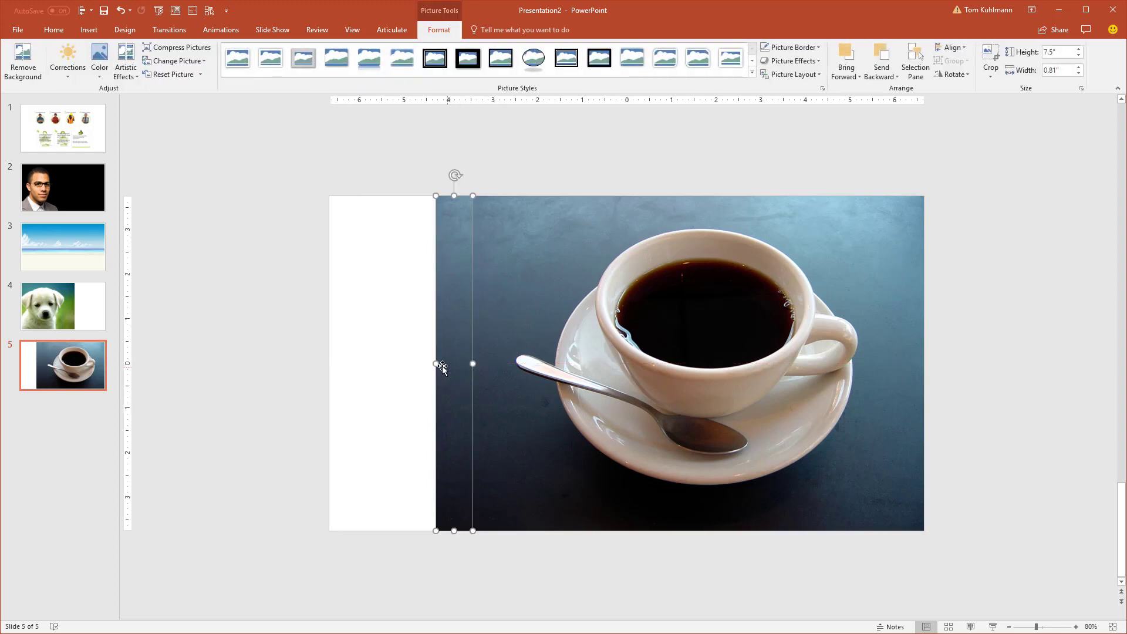
{"action": "left_click_drag", "start_coordinate": [440, 364], "coordinate": [355, 361]}
{"action": "left_click", "coordinate": [418, 185]}
{"action": "left_click", "coordinate": [422, 386]}
{"action": "left_click", "coordinate": [312, 411]}
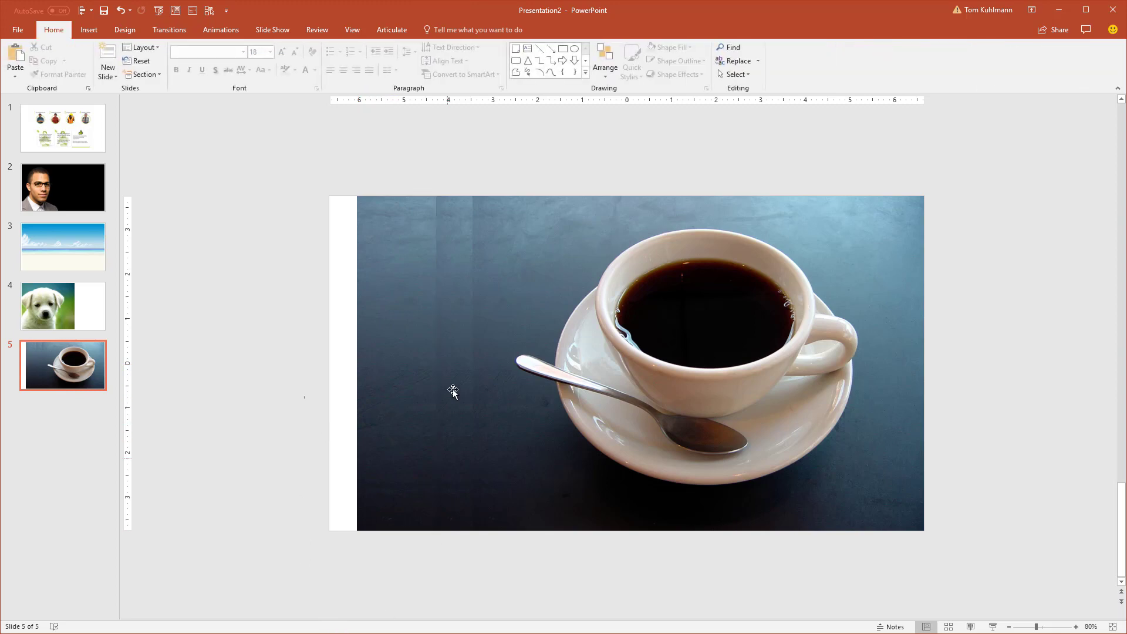
- Delete the extra strip and position the remaining one in the white gap left of the photo
{"action": "left_click", "coordinate": [463, 341]}
{"action": "key", "text": "Delete"}
{"action": "left_click_drag", "start_coordinate": [411, 338], "coordinate": [429, 335]}
{"action": "left_click", "coordinate": [280, 322]}
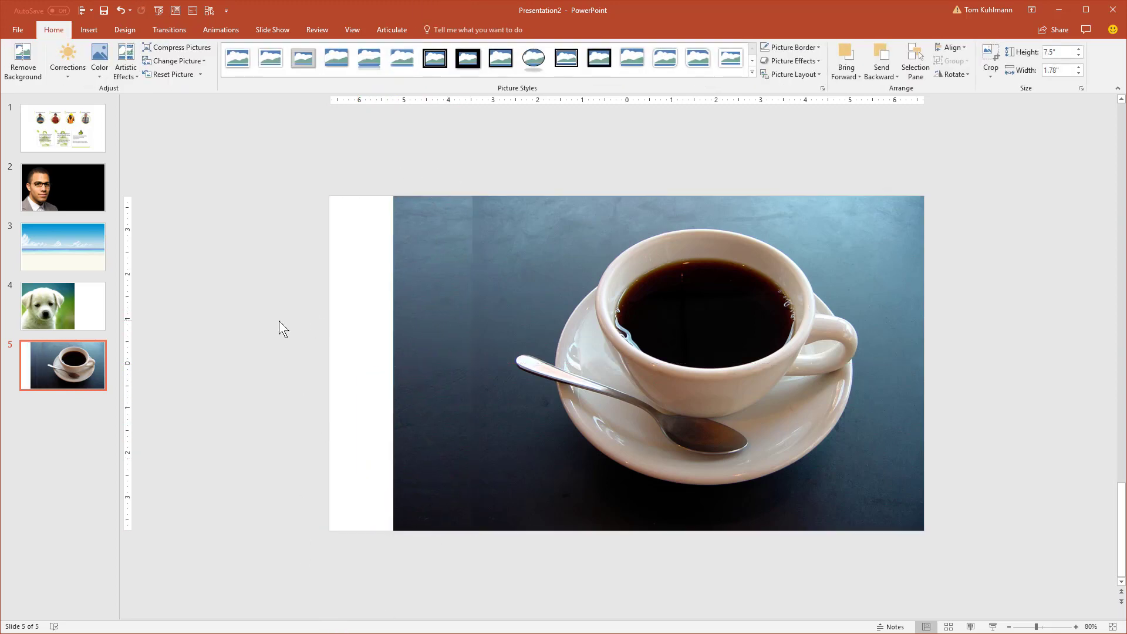
{"action": "left_click_drag", "start_coordinate": [433, 411], "coordinate": [372, 405]}
{"action": "left_click", "coordinate": [477, 182]}
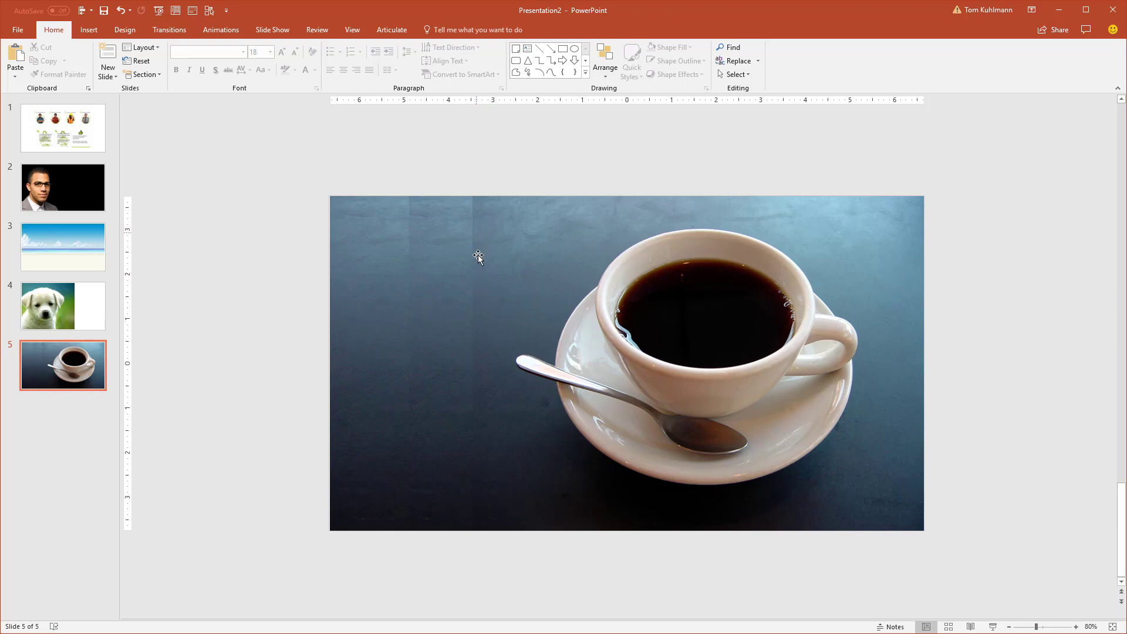
- Park the left strip off the slide and give the adjacent strip a 5 point soft edge
{"action": "left_click", "coordinate": [437, 242]}
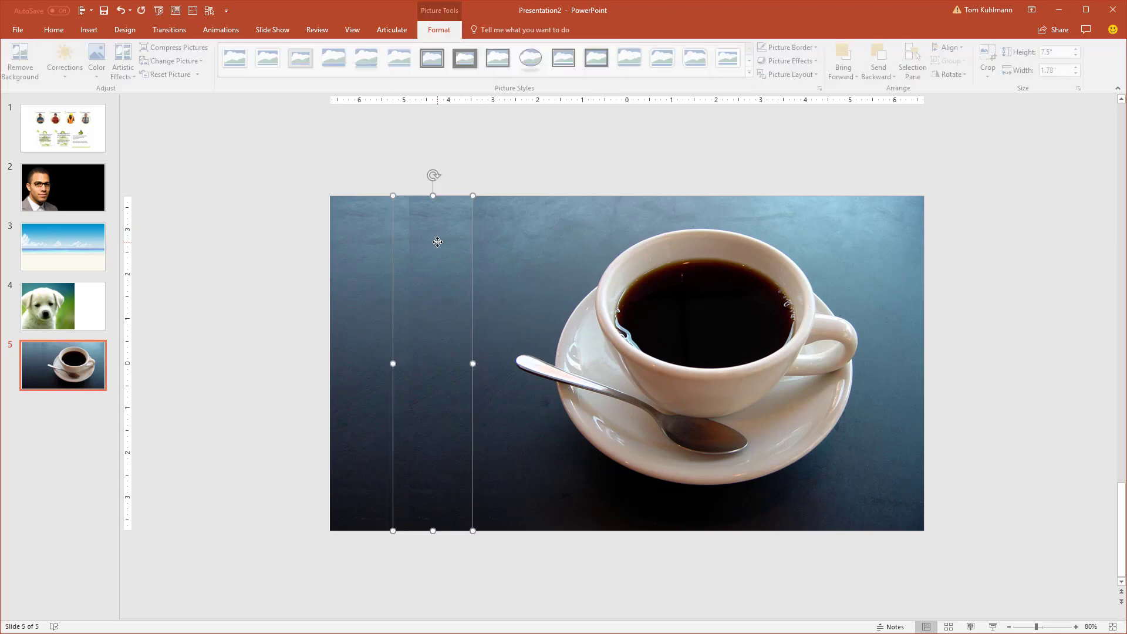
{"action": "left_click_drag", "start_coordinate": [360, 270], "coordinate": [213, 273]}
{"action": "left_click_drag", "start_coordinate": [443, 267], "coordinate": [401, 281]}
{"action": "left_click", "coordinate": [818, 61]}
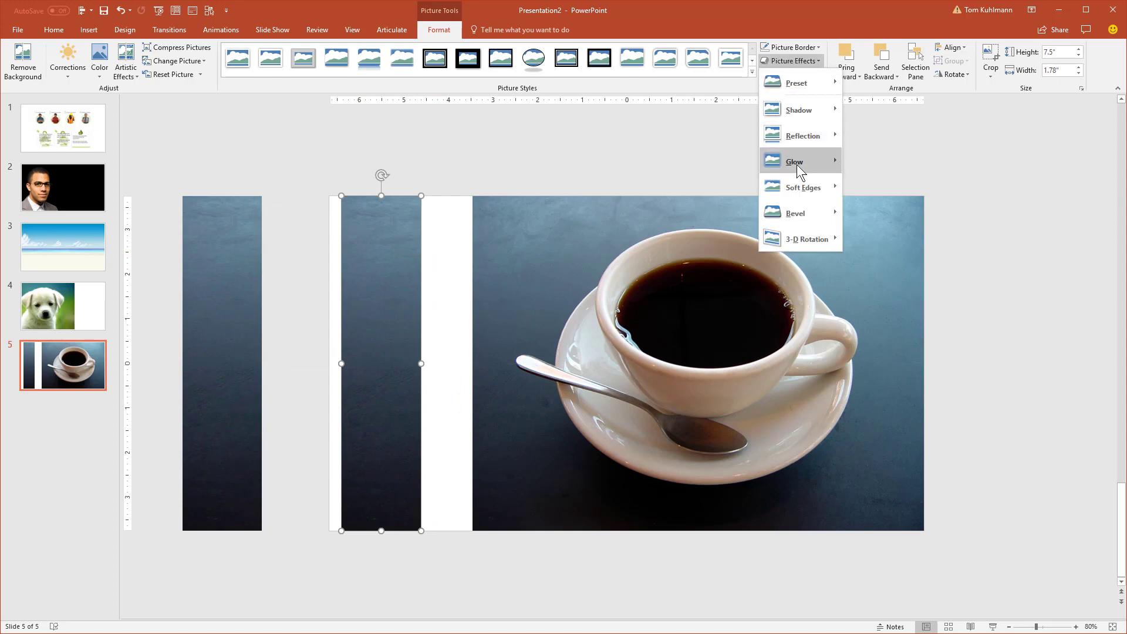
{"action": "mouse_move", "coordinate": [799, 186]}
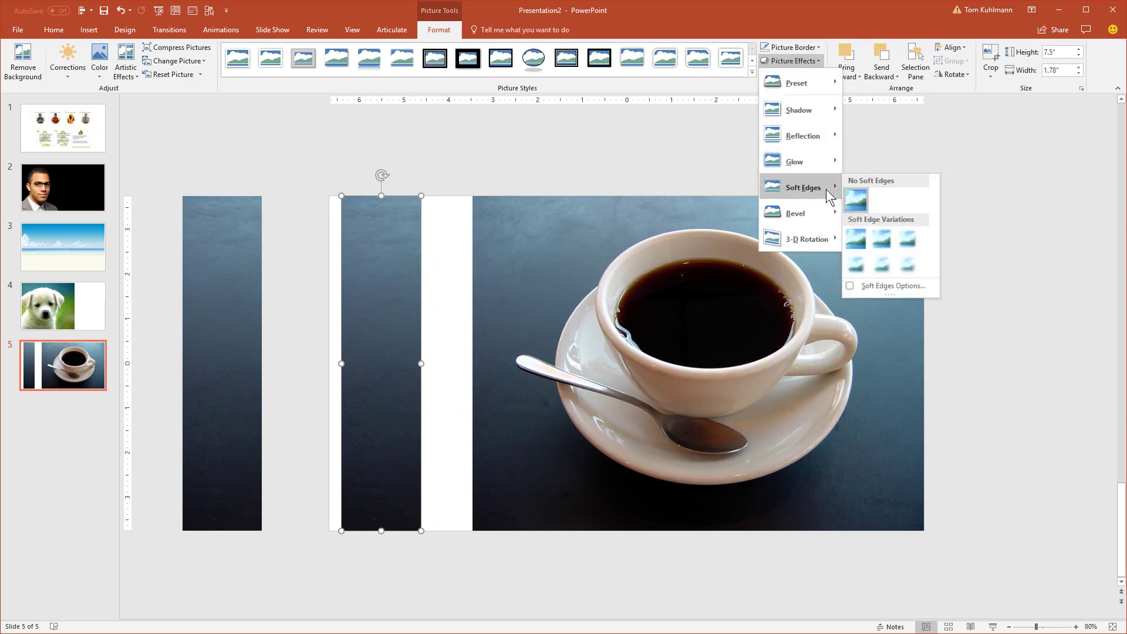
{"action": "left_click", "coordinate": [908, 242]}
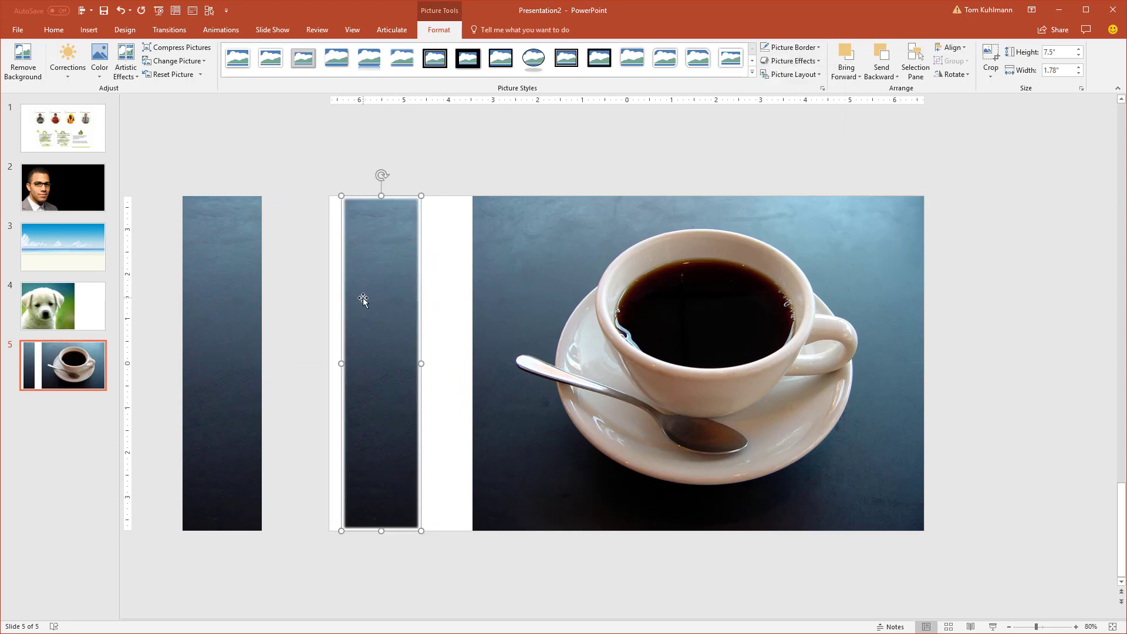
{"action": "left_click_drag", "start_coordinate": [379, 299], "coordinate": [442, 293]}
{"action": "left_click", "coordinate": [518, 153]}
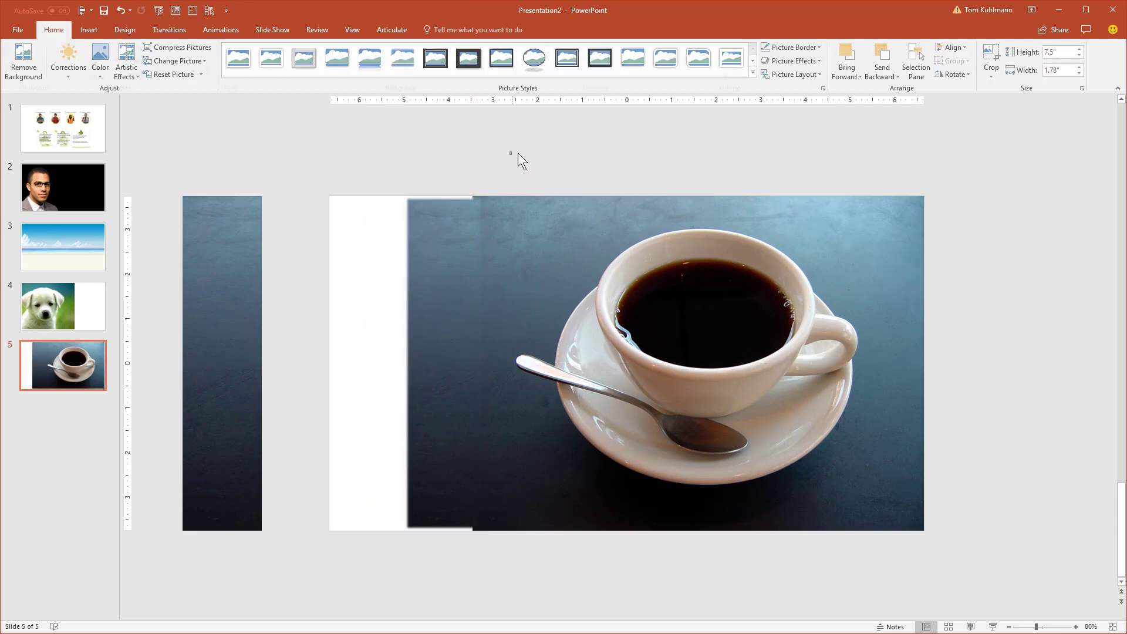
- Enlarge the soft-edged strip up and left, extending it past the slide's bottom
{"action": "left_click", "coordinate": [451, 279]}
{"action": "left_click_drag", "start_coordinate": [404, 196], "coordinate": [393, 148]}
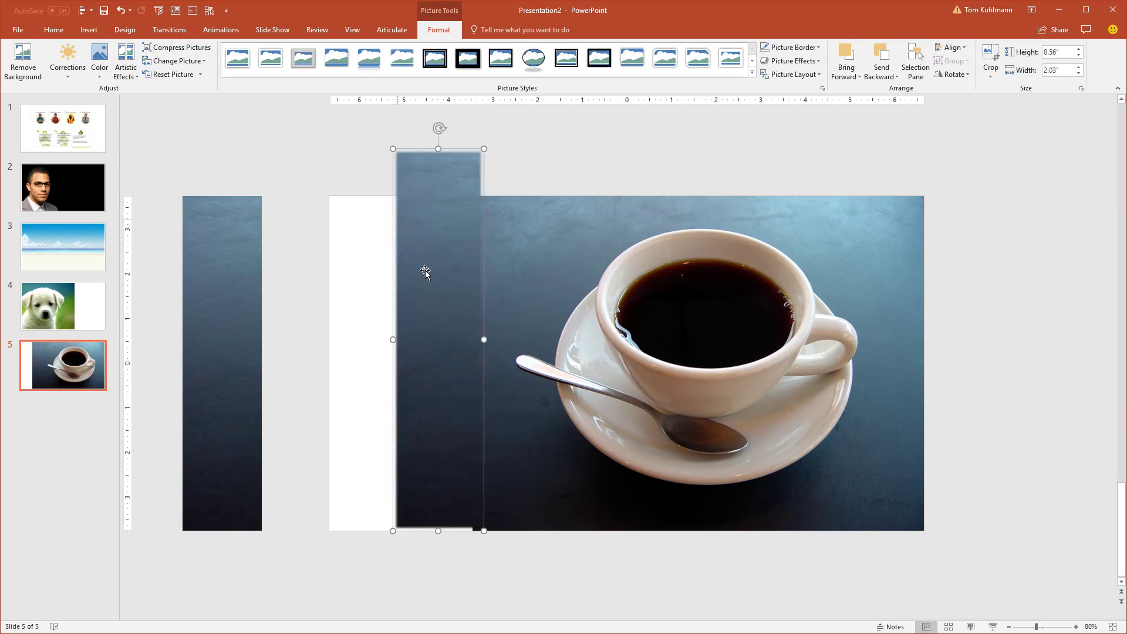
{"action": "left_click", "coordinate": [551, 176]}
{"action": "left_click_drag", "start_coordinate": [450, 302], "coordinate": [448, 345]}
{"action": "left_click", "coordinate": [528, 168]}
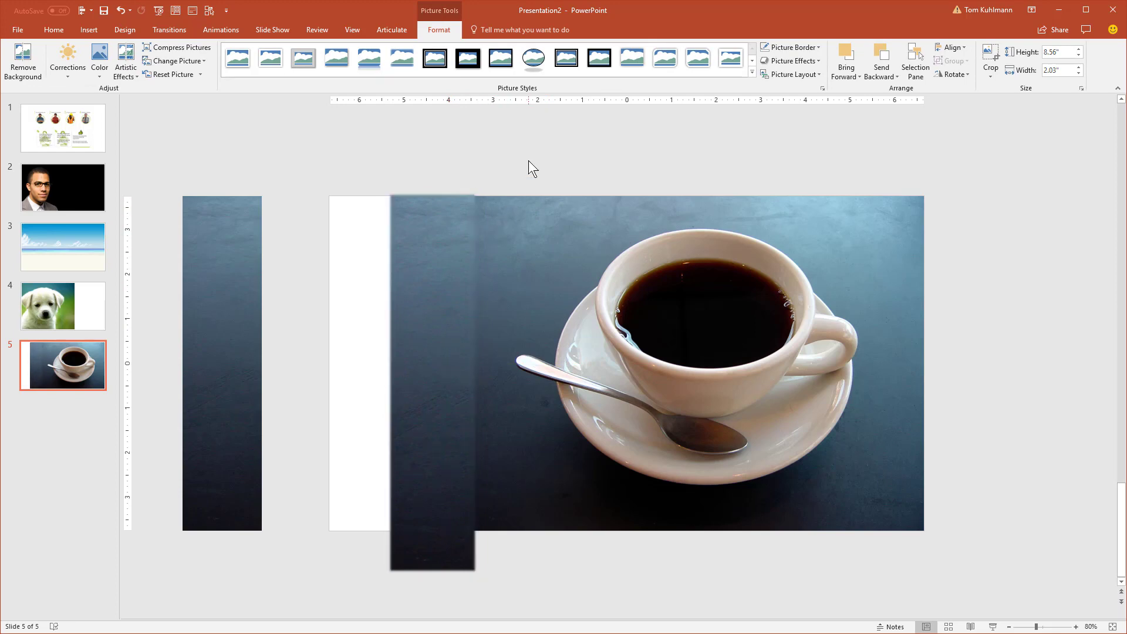
{"action": "left_click", "coordinate": [443, 298]}
- Apply a stronger soft edge to the strip and nudge it right against the coffee photo
{"action": "left_click", "coordinate": [817, 60]}
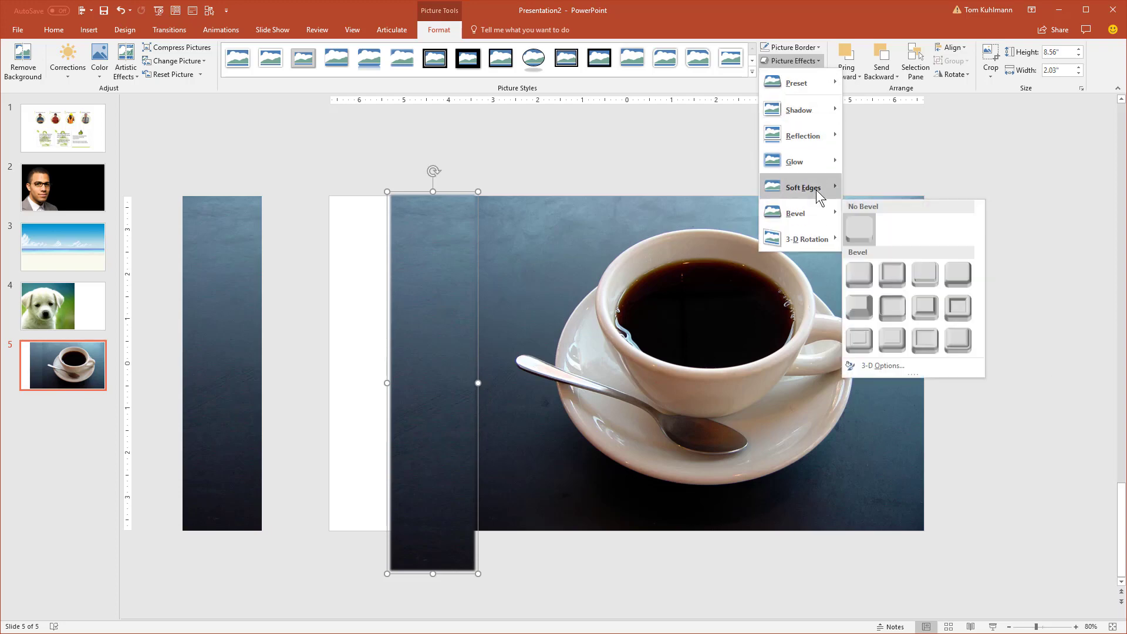
{"action": "mouse_move", "coordinate": [816, 189]}
{"action": "left_click", "coordinate": [880, 269]}
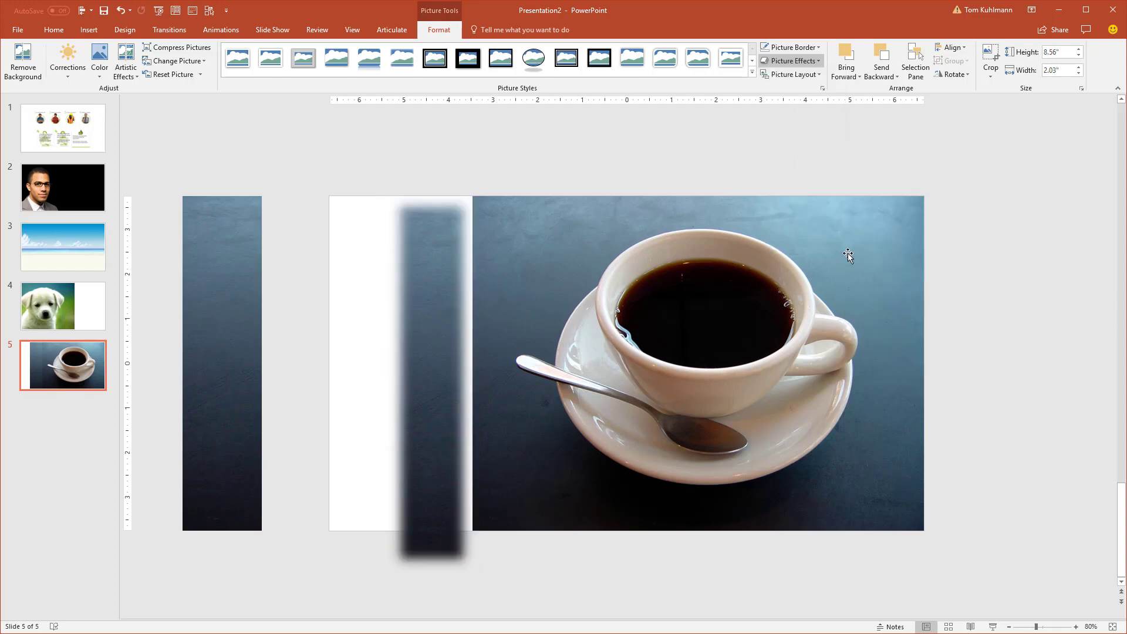
{"action": "left_click_drag", "start_coordinate": [427, 305], "coordinate": [448, 285]}
- Drag the soft-edged dark strip flush against the slide's left edge
{"action": "left_click", "coordinate": [388, 177]}
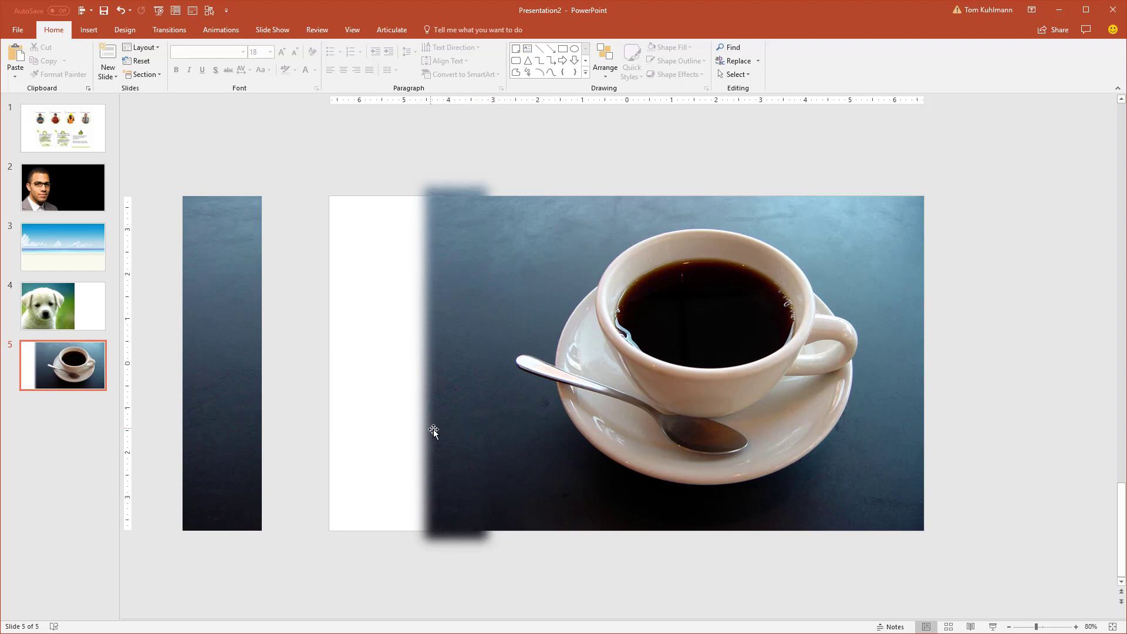
{"action": "left_click_drag", "start_coordinate": [437, 431], "coordinate": [358, 428]}
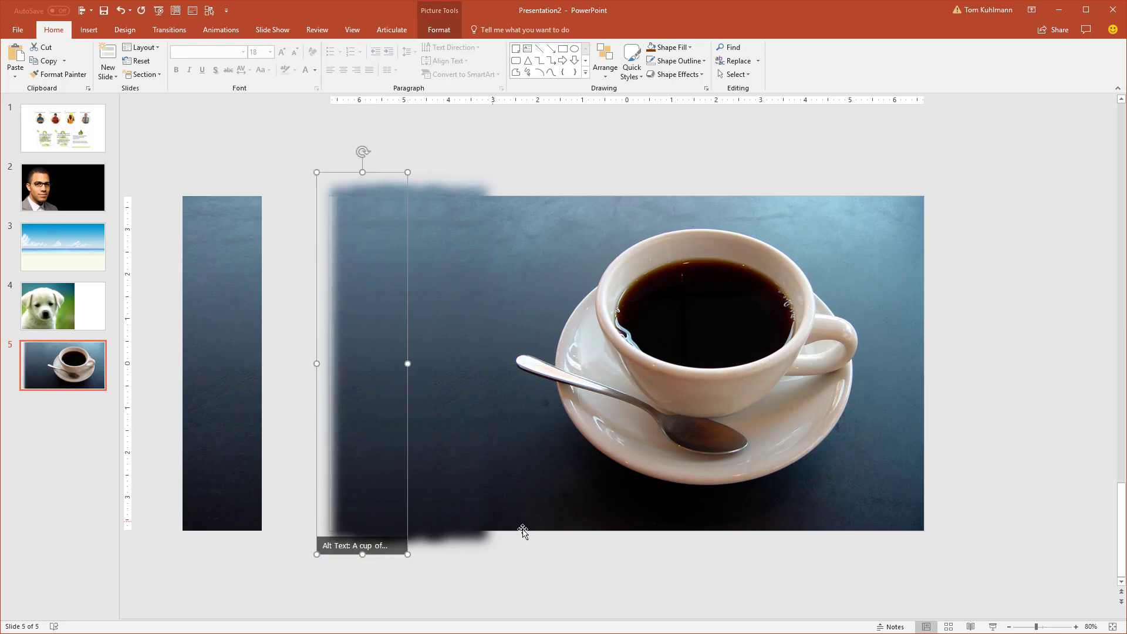
{"action": "left_click", "coordinate": [584, 148]}
{"action": "left_click_drag", "start_coordinate": [357, 386], "coordinate": [355, 364]}
- Preview the coffee slide in Reading View to check the seamless fill
{"action": "left_click", "coordinate": [566, 161]}
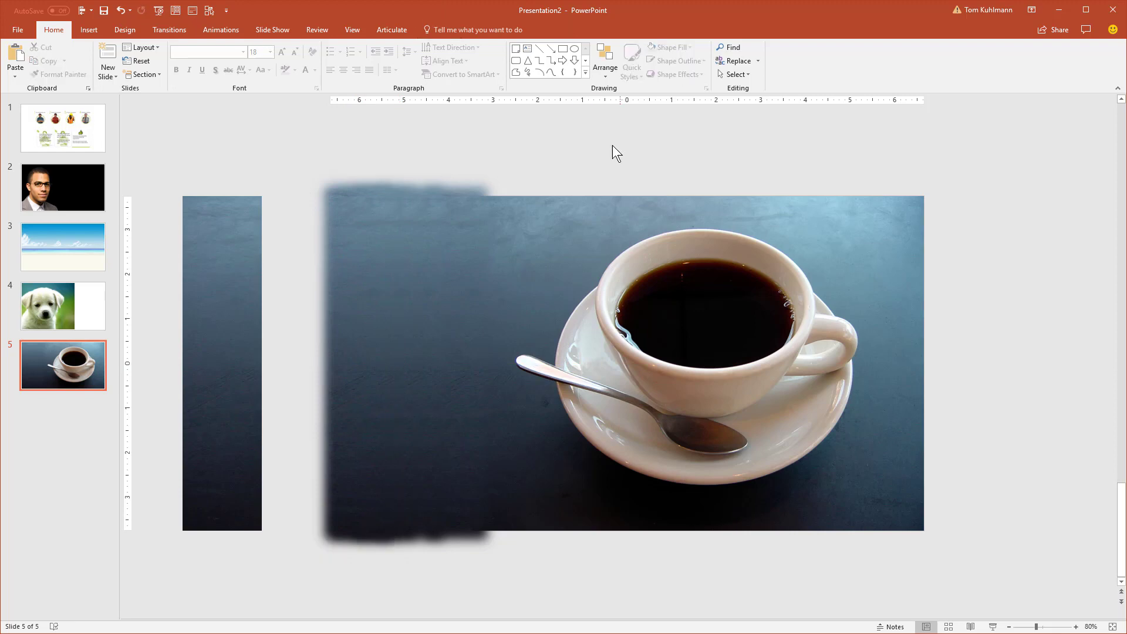
{"action": "left_click", "coordinate": [971, 627]}
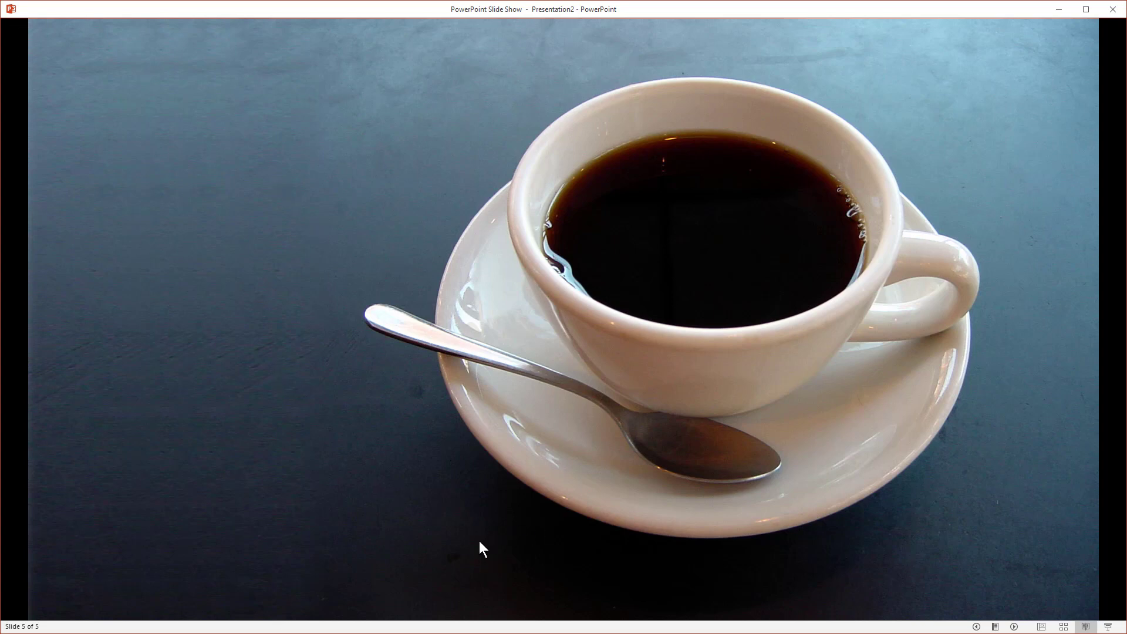
{"action": "key", "text": "Escape"}
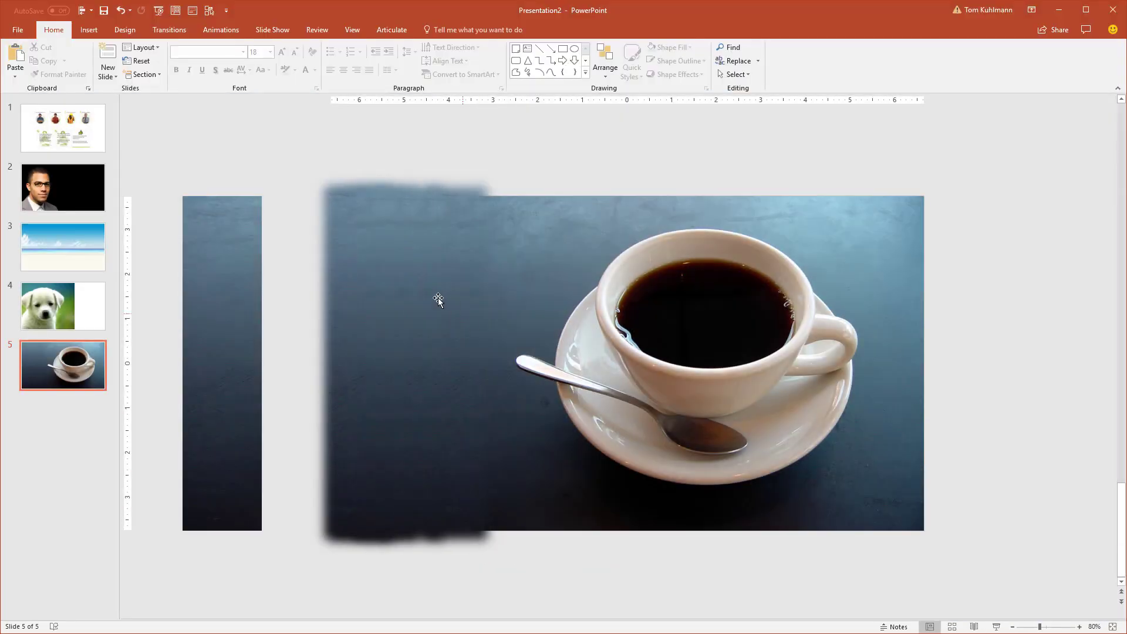
- Draw a text box on the dark left side and fill it with =lorem() placeholder text
{"action": "left_click", "coordinate": [527, 48]}
{"action": "mouse_move", "coordinate": [358, 245]}
{"action": "left_mouse_down"}
{"action": "mouse_move", "coordinate": [461, 323]}
{"action": "mouse_move", "coordinate": [515, 416]}
{"action": "mouse_move", "coordinate": [504, 452]}
{"action": "mouse_move", "coordinate": [514, 464]}
{"action": "left_mouse_up"}
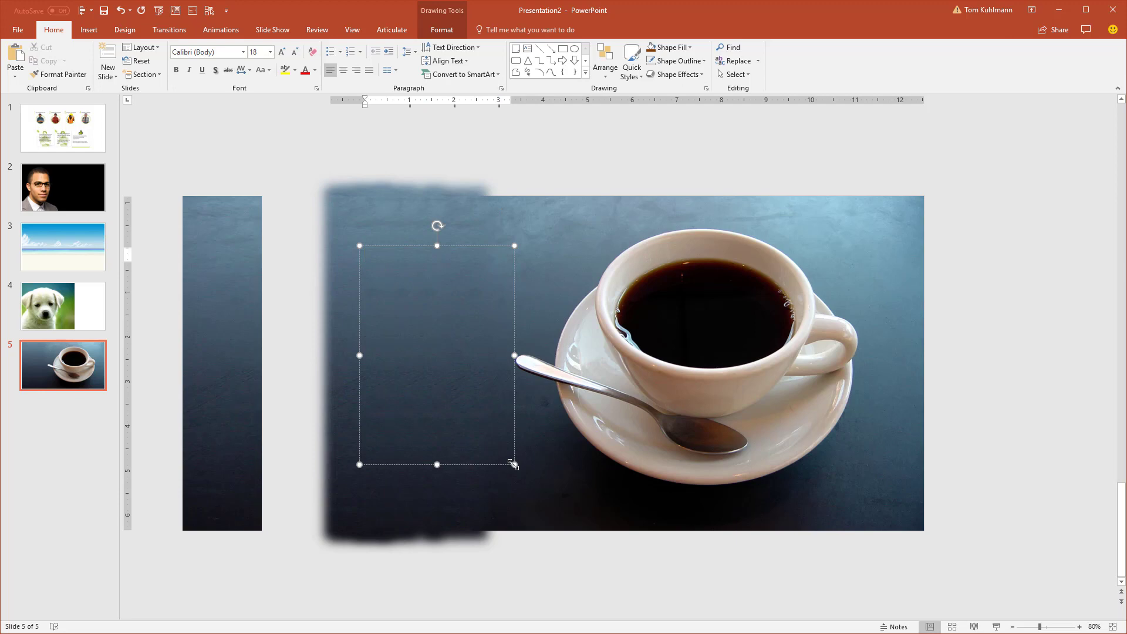
{"action": "type", "text": "=lorem()"}
{"action": "key", "text": "Return"}
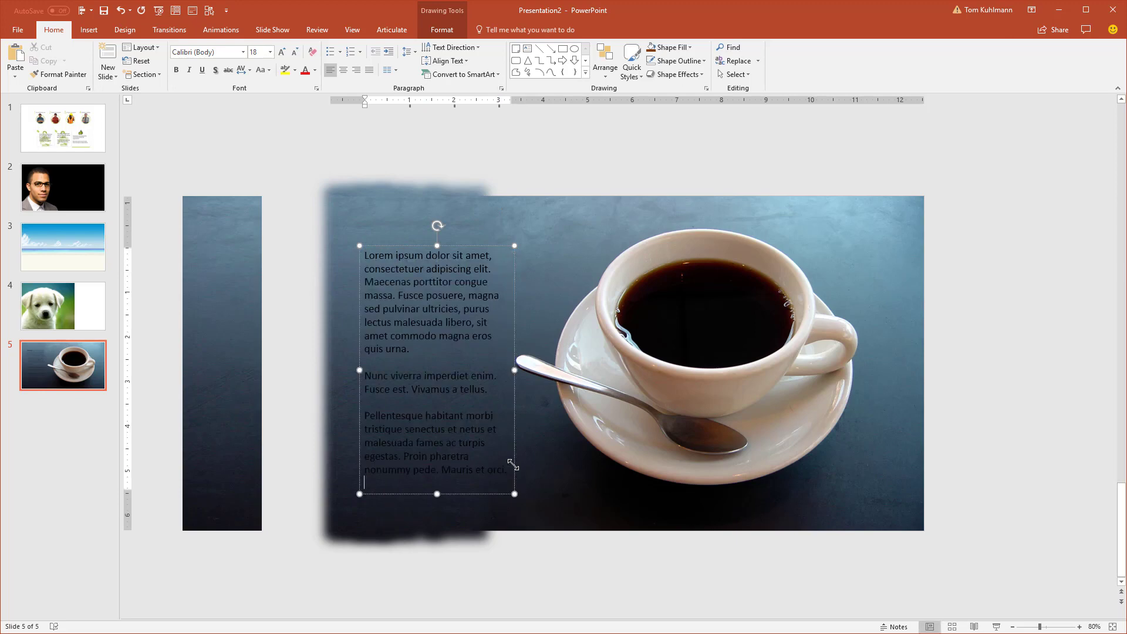
- Make the text box's font colour white and preview the slide in Reading View
{"action": "left_click", "coordinate": [512, 286]}
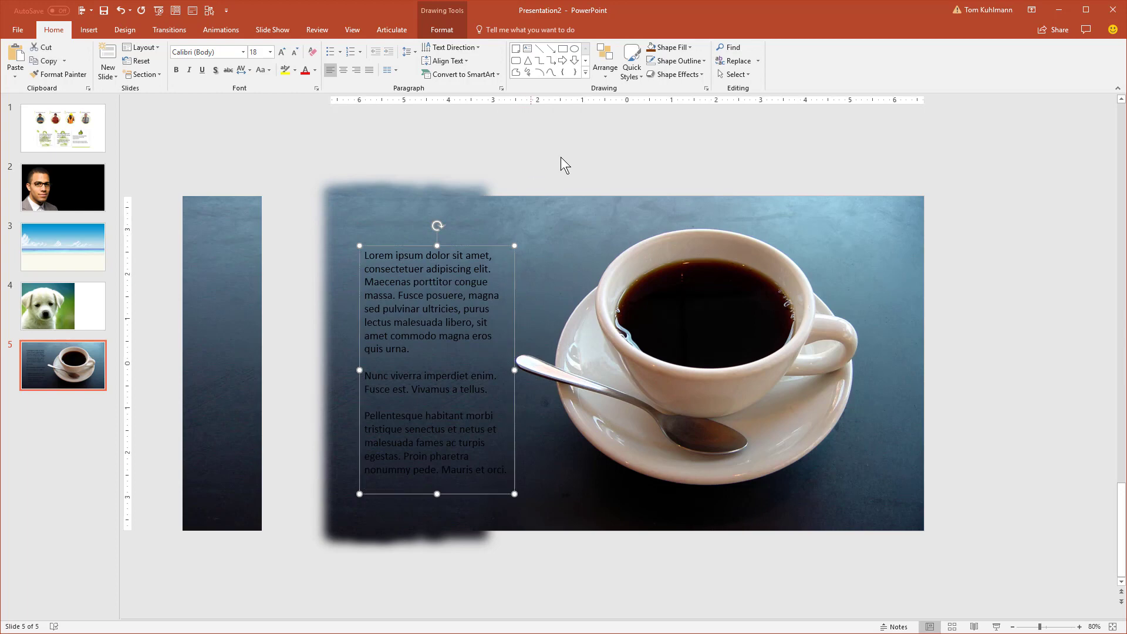
{"action": "left_click", "coordinate": [315, 70]}
{"action": "left_click", "coordinate": [308, 100]}
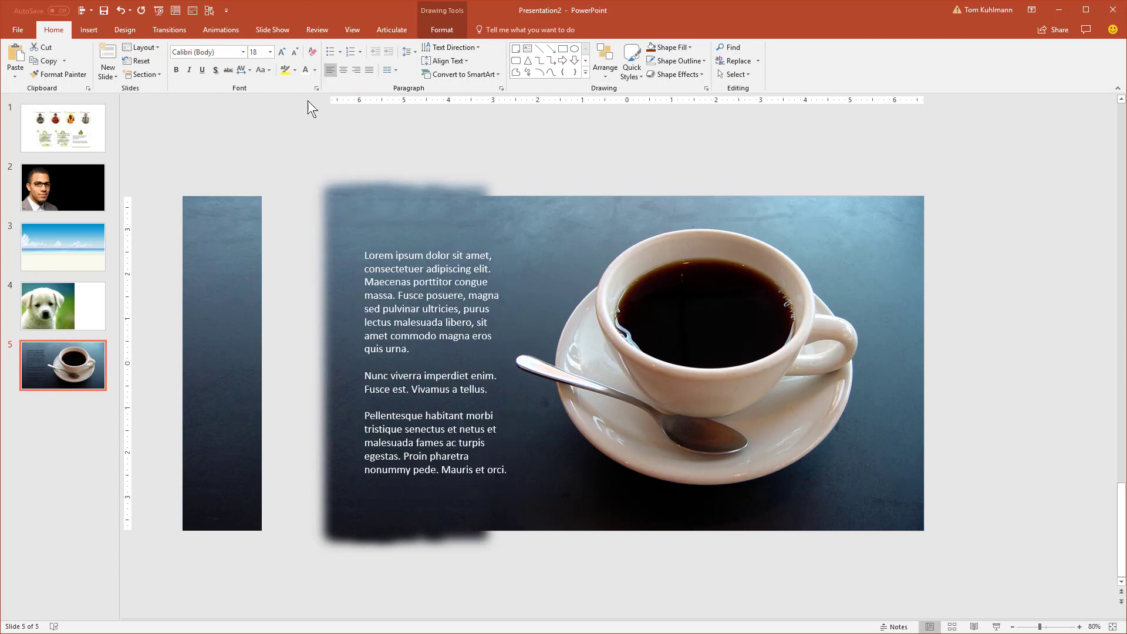
{"action": "left_click", "coordinate": [974, 626]}
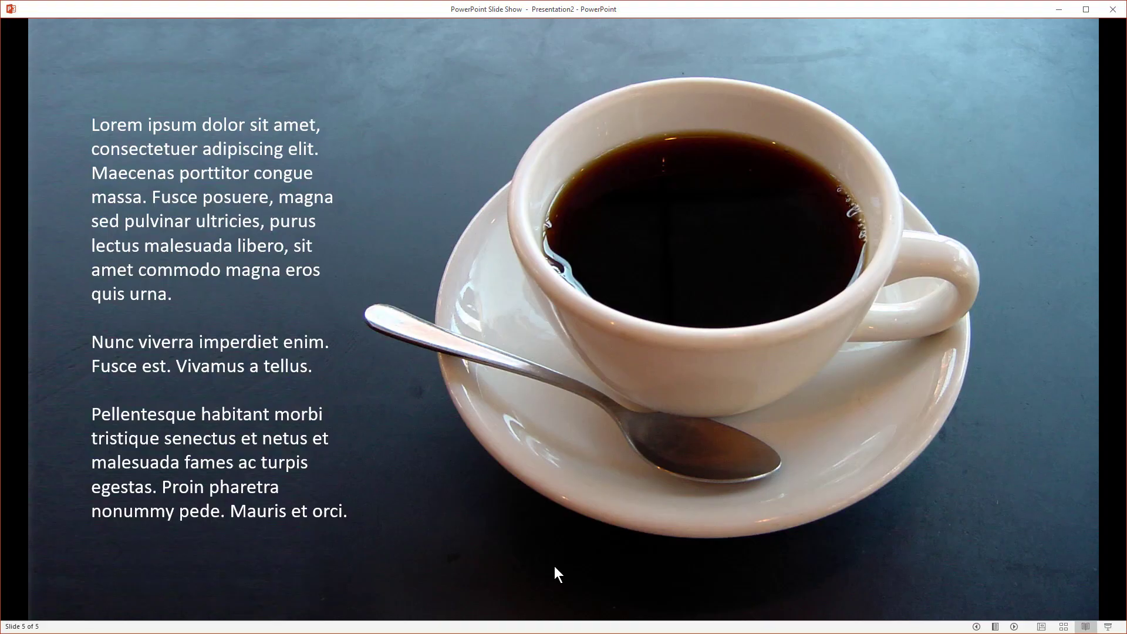
{"action": "key", "text": "Escape"}
{"action": "left_click", "coordinate": [62, 185]}
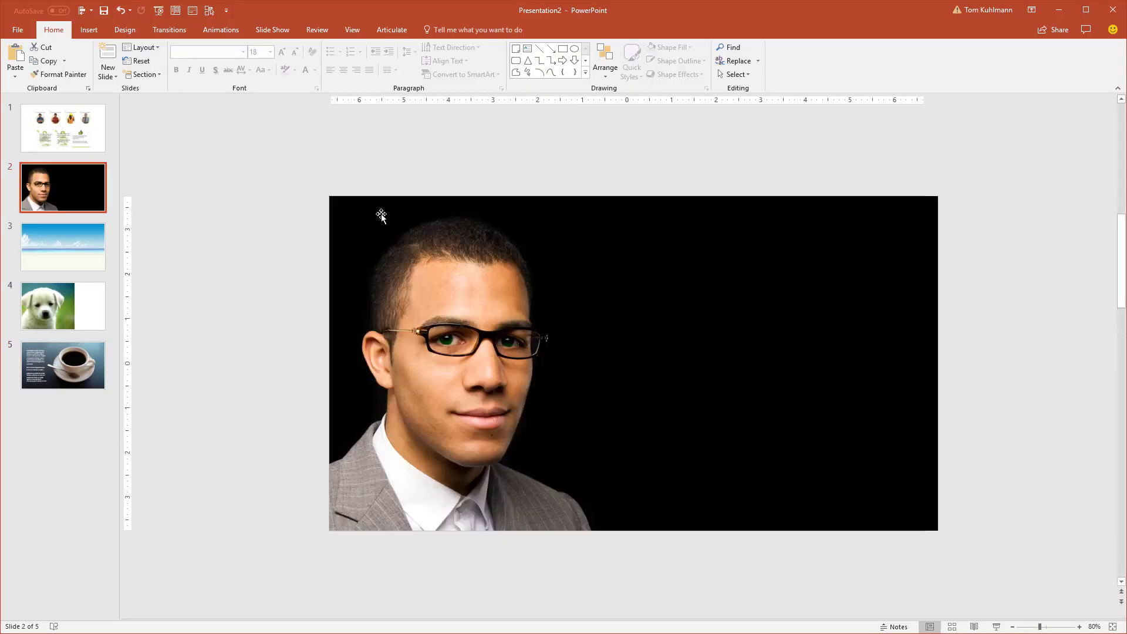
{"action": "left_click", "coordinate": [90, 245]}
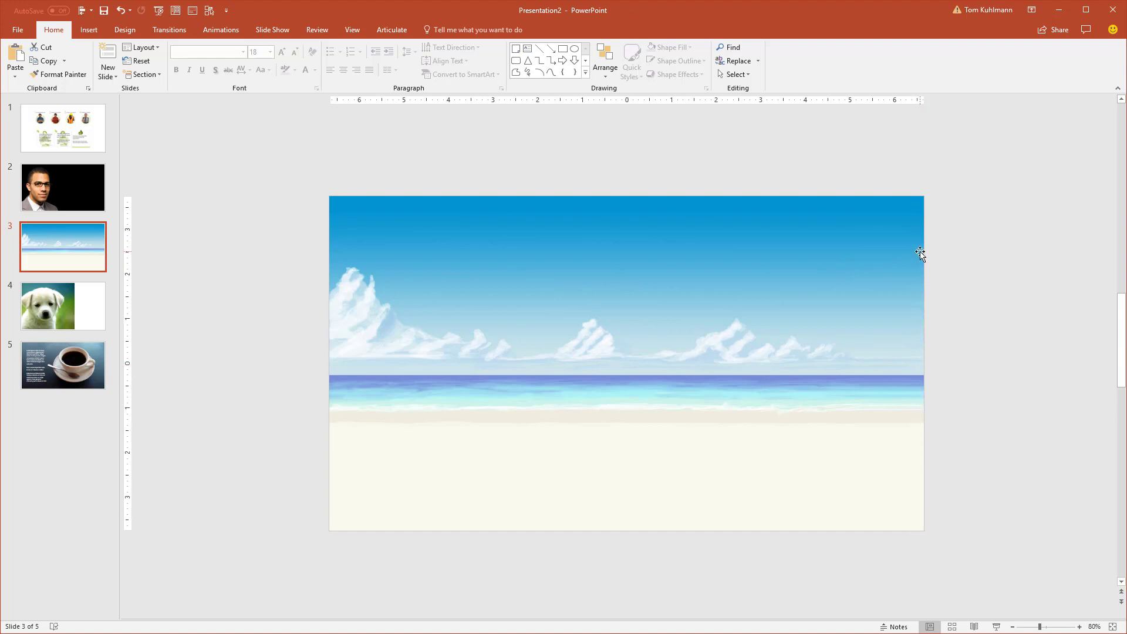
{"action": "left_click", "coordinate": [63, 304]}
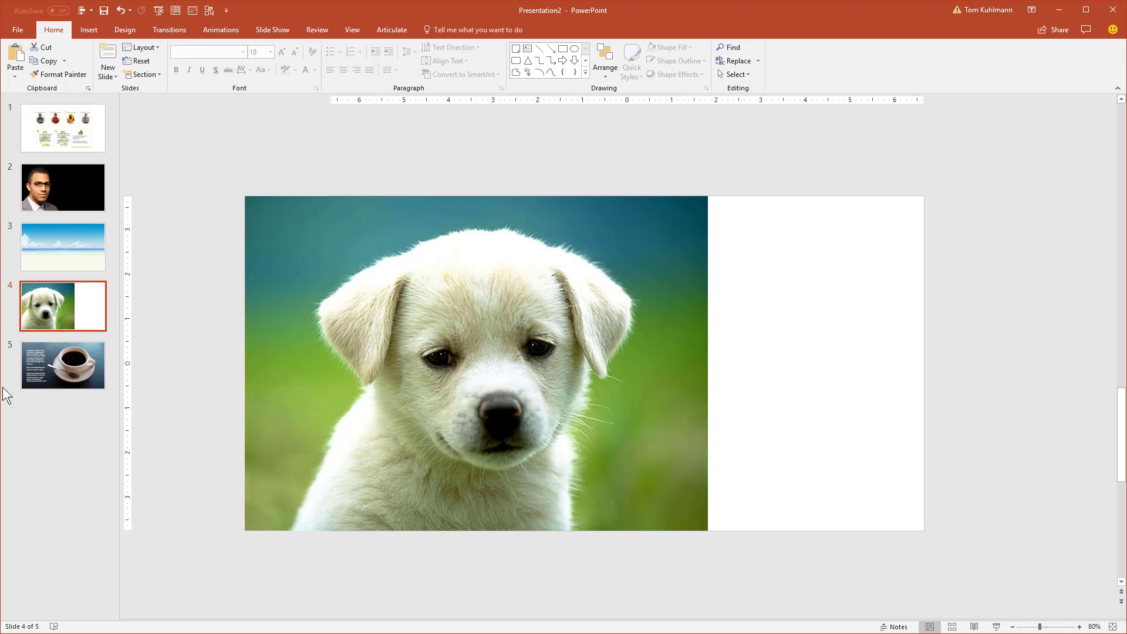
{"action": "left_click", "coordinate": [83, 378]}
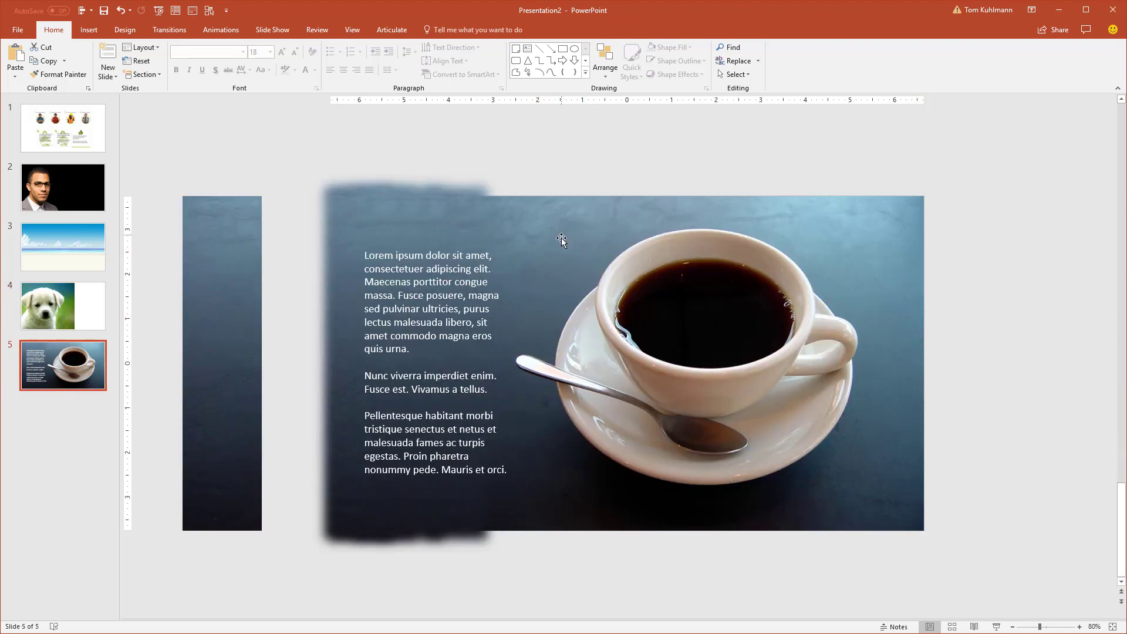